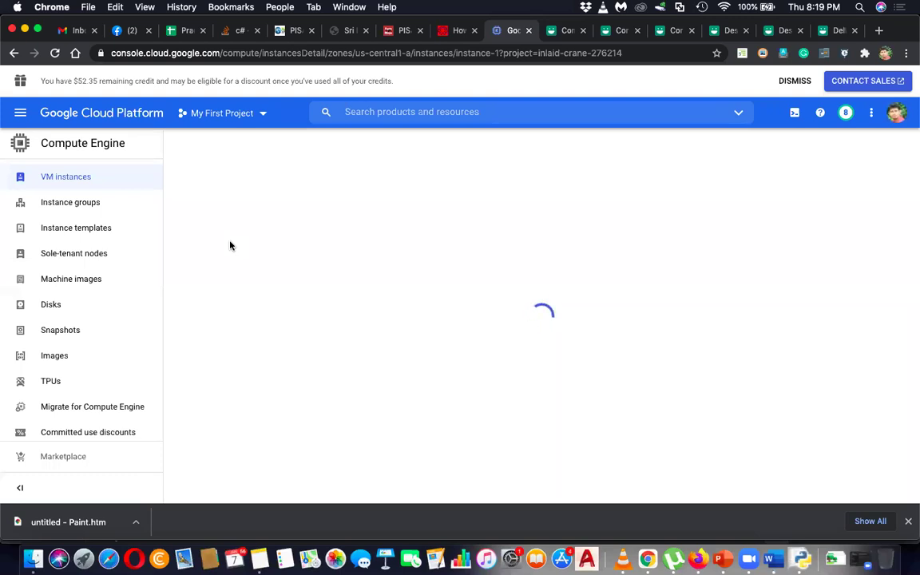
- Generate a new Windows password for user 'admin' on instance-1 and copy it
left_click(222, 250)
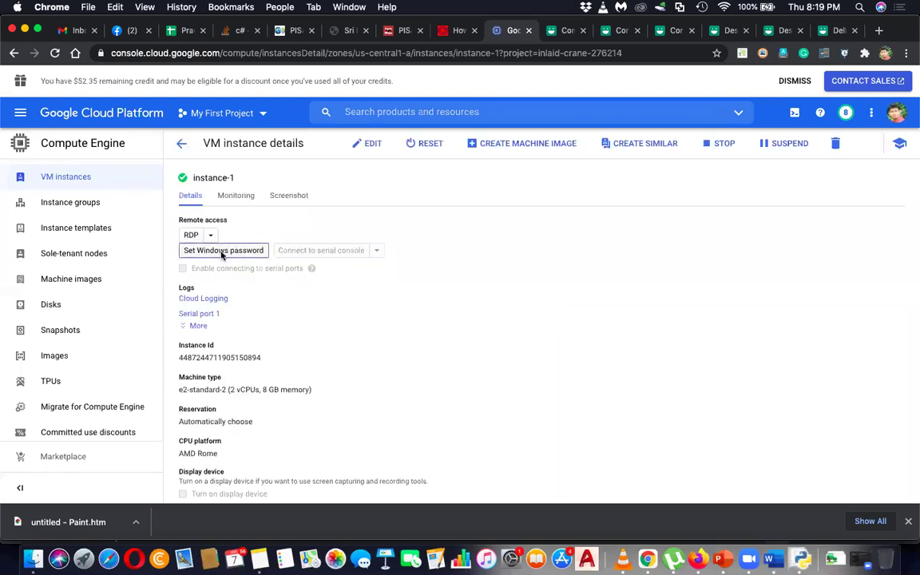
double_click(349, 313)
type("admin")
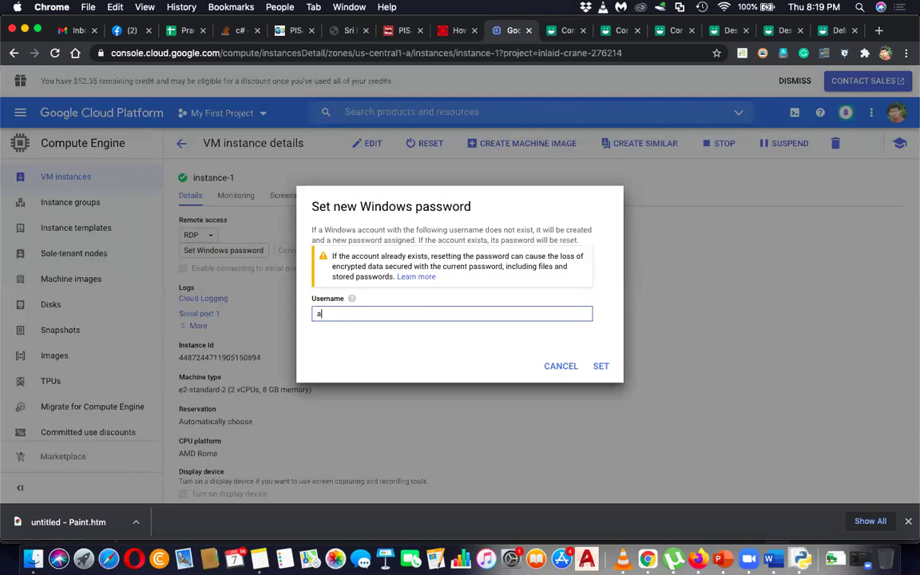
left_click(603, 366)
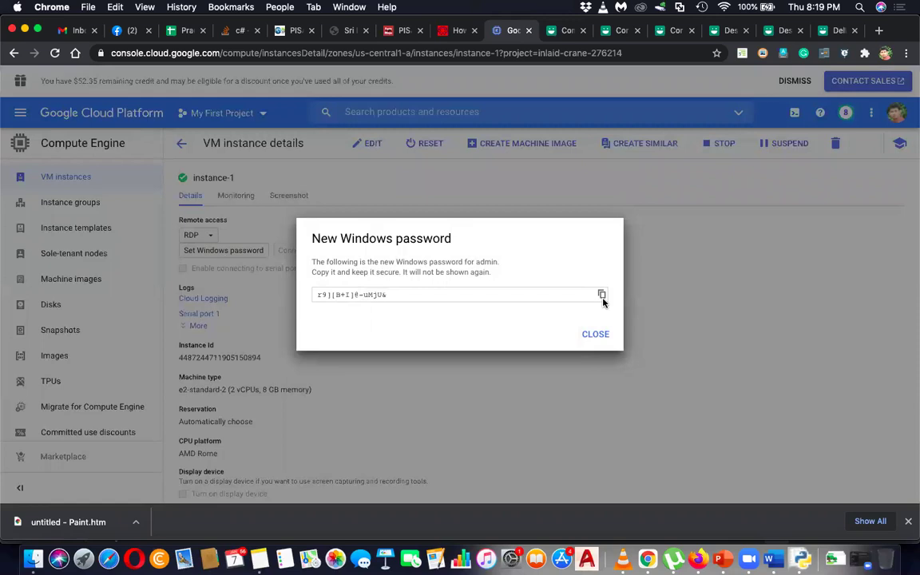
left_click(603, 296)
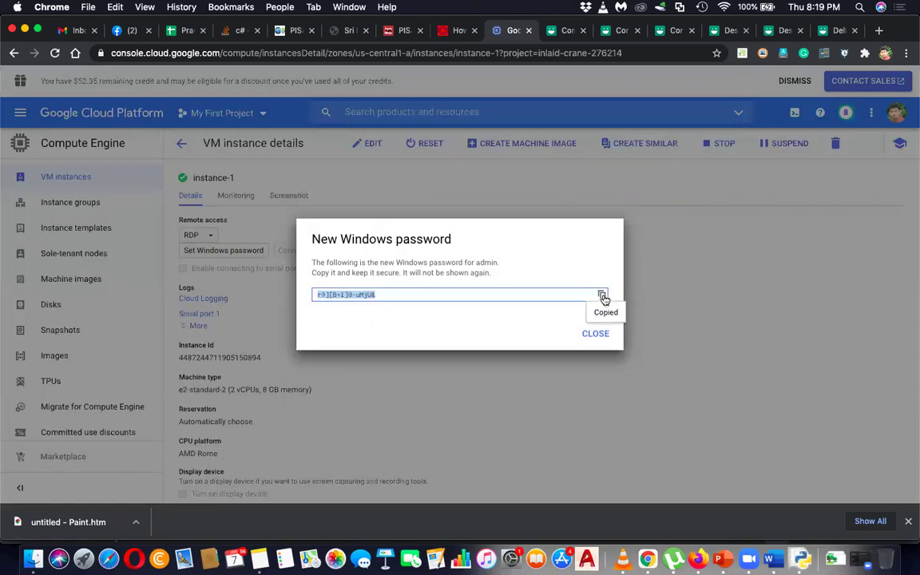
left_click(601, 334)
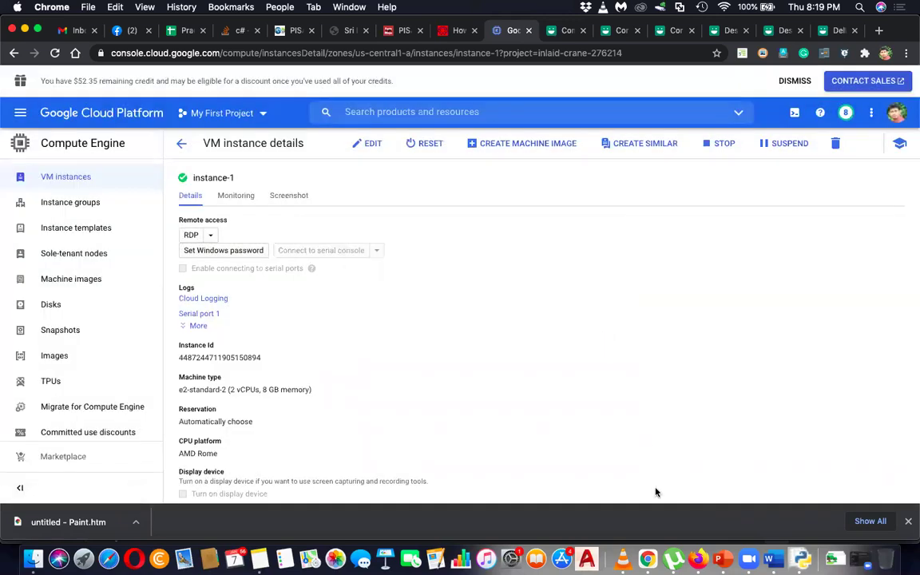
- Search Launchpad for 'remo' and launch Microsoft Remote Desktop
left_click(83, 558)
type("rea")
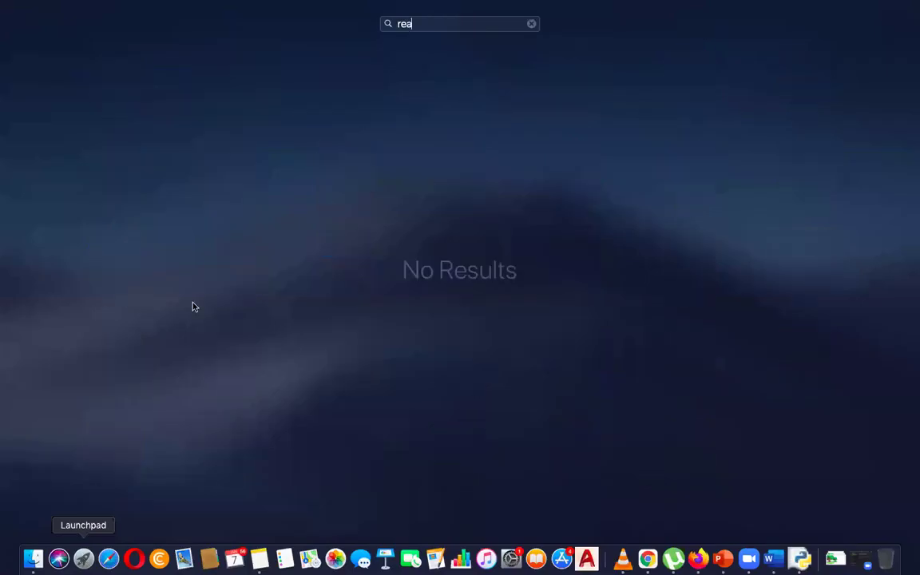
key("BackSpace")
key("BackSpace")
key("BackSpace")
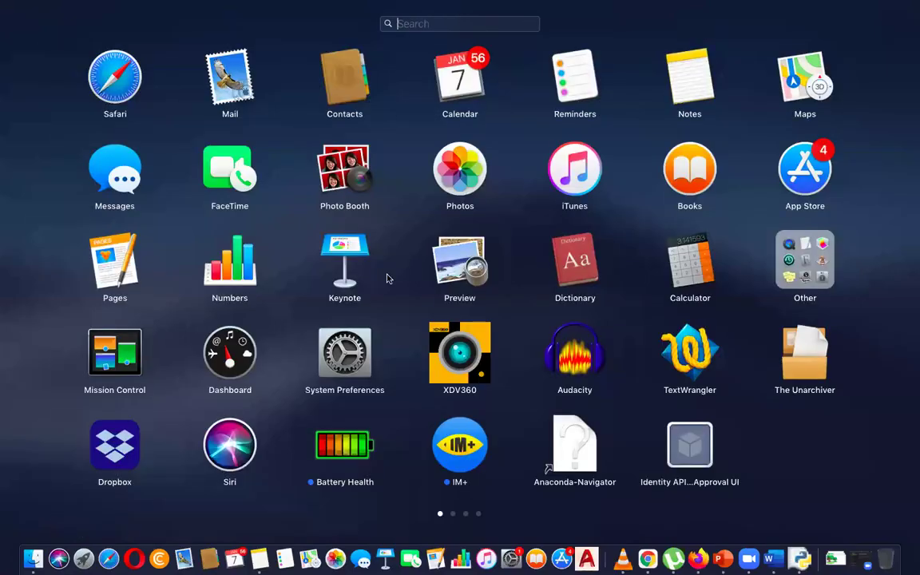
type("remo")
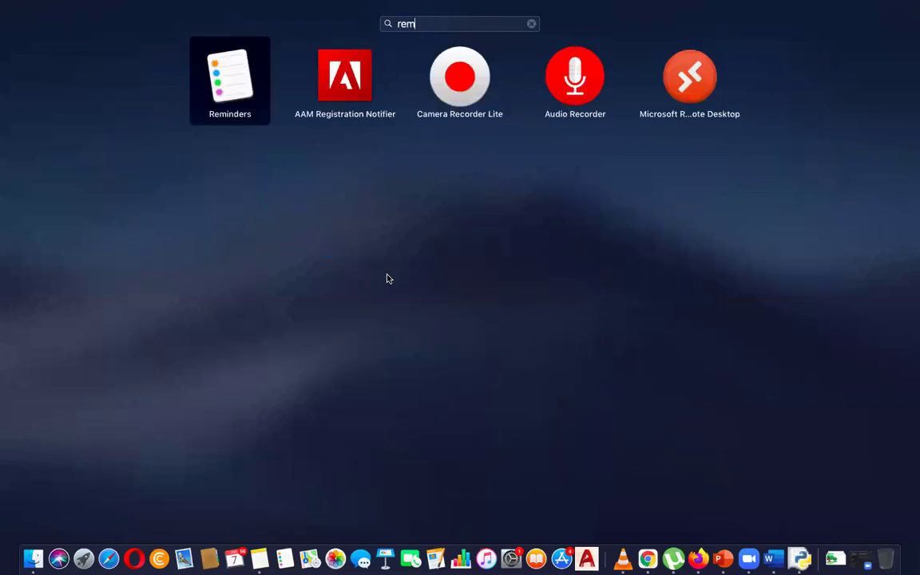
left_click(447, 67)
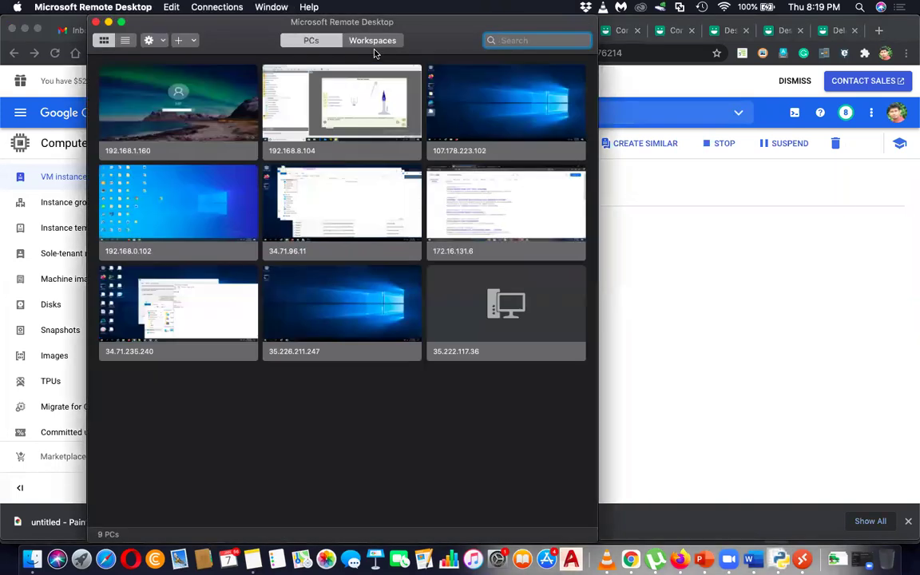
- Open the edit settings of the saved PC 107.178.223.102
left_click_drag(165, 21, 341, 114)
right_click(624, 217)
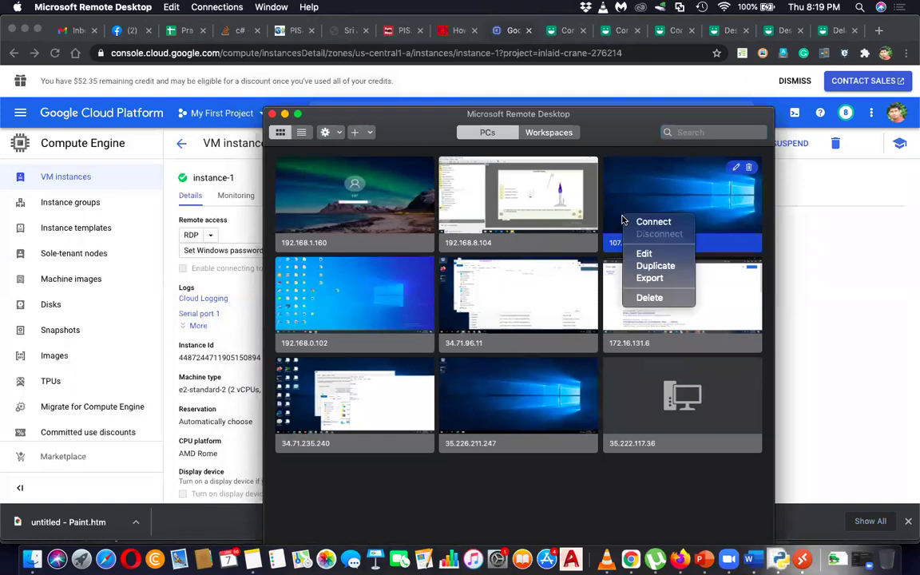
left_click(644, 254)
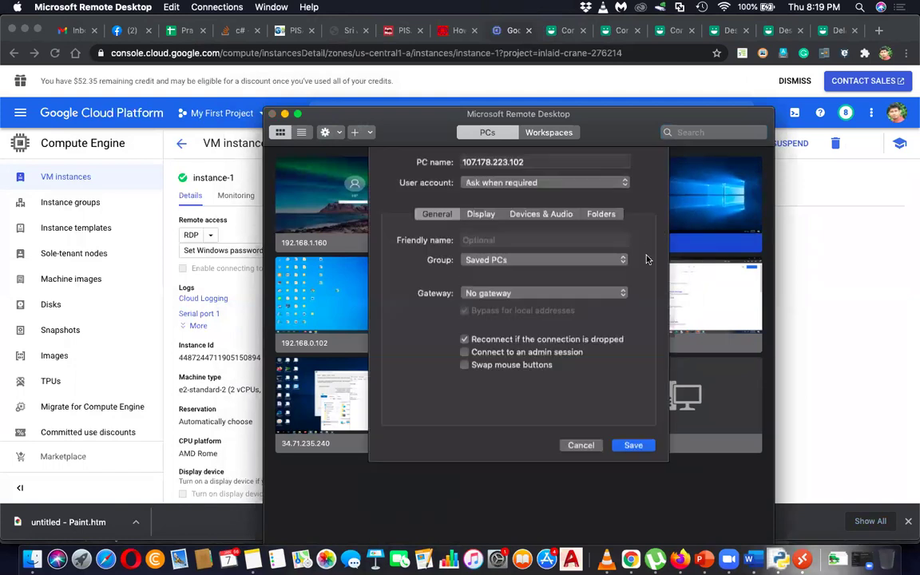
- Change its PC name to instance-1's external IP 34.72.18.227 and save
left_click_drag(461, 113, 427, 381)
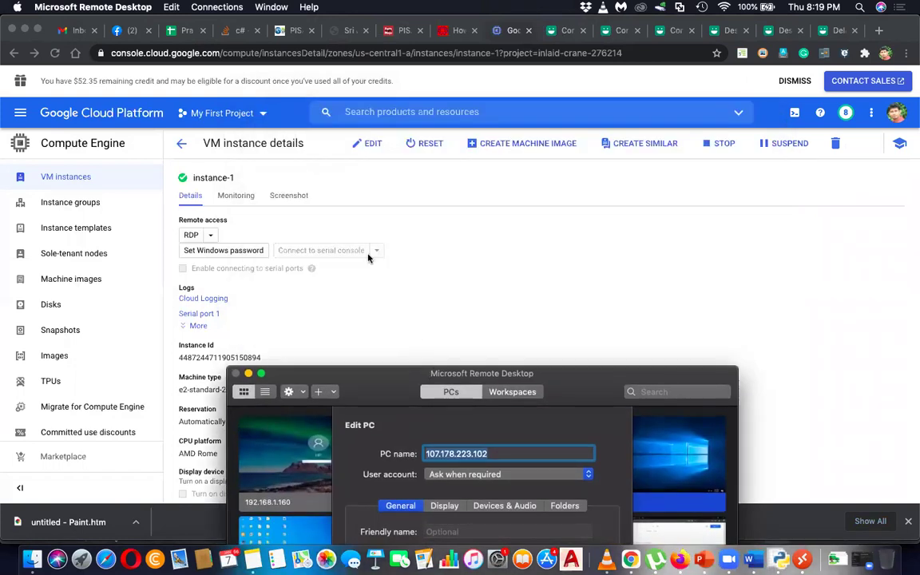
left_click(441, 283)
scroll(441, 283, "down", 10)
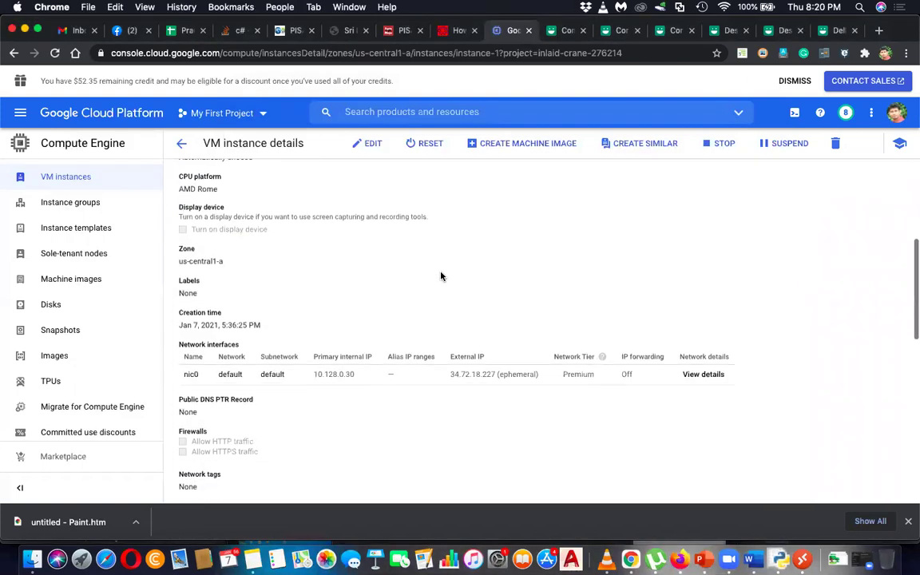
key("super+Tab")
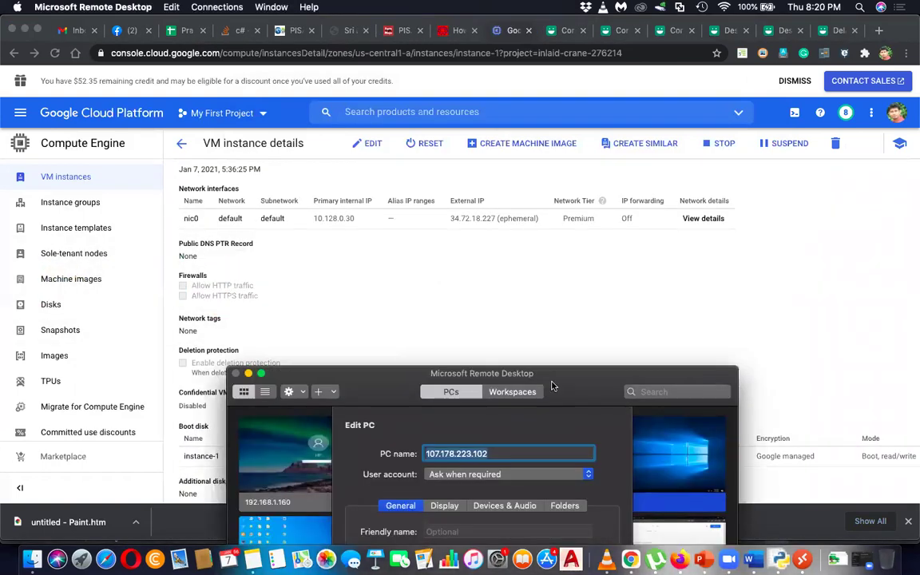
type("3")
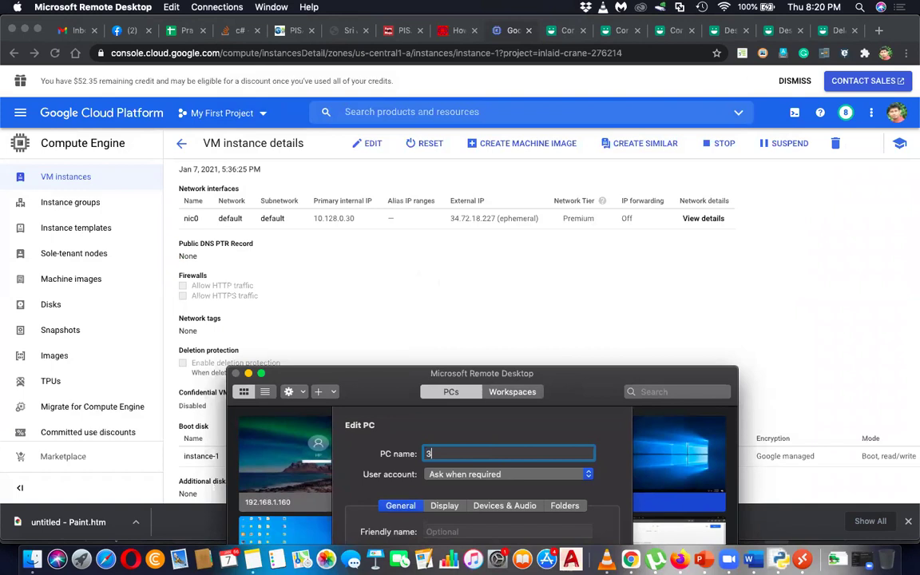
type("4.72.18.227")
left_click_drag(595, 372, 551, 99)
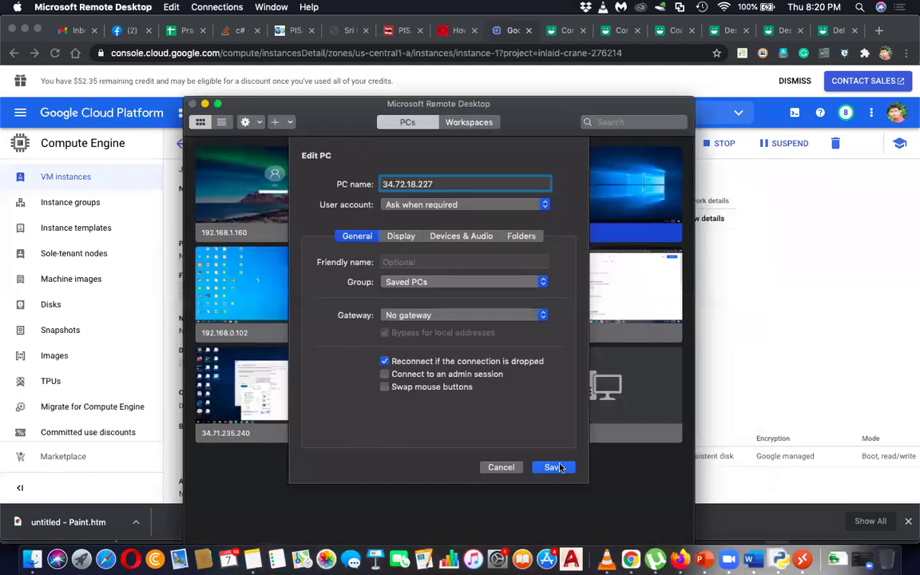
left_click(553, 467)
left_click_drag(560, 116, 526, 321)
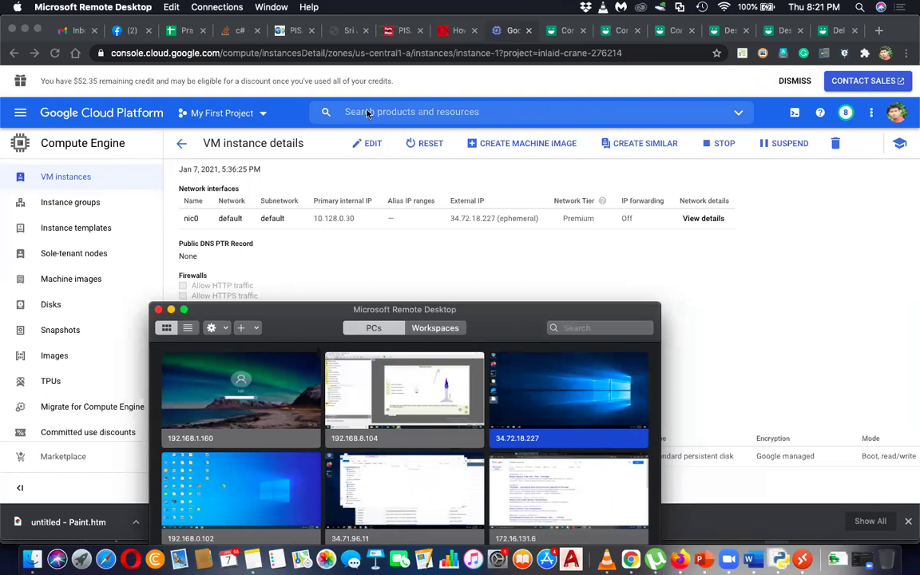
- Connect to 34.72.18.227 as admin with the pasted password, accepting the unverified certificate
double_click(558, 420)
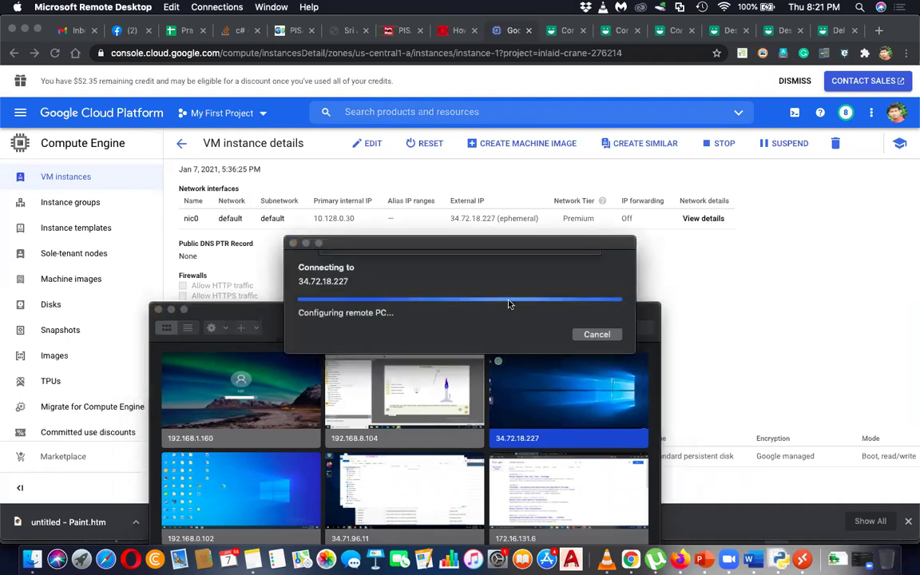
type("admin")
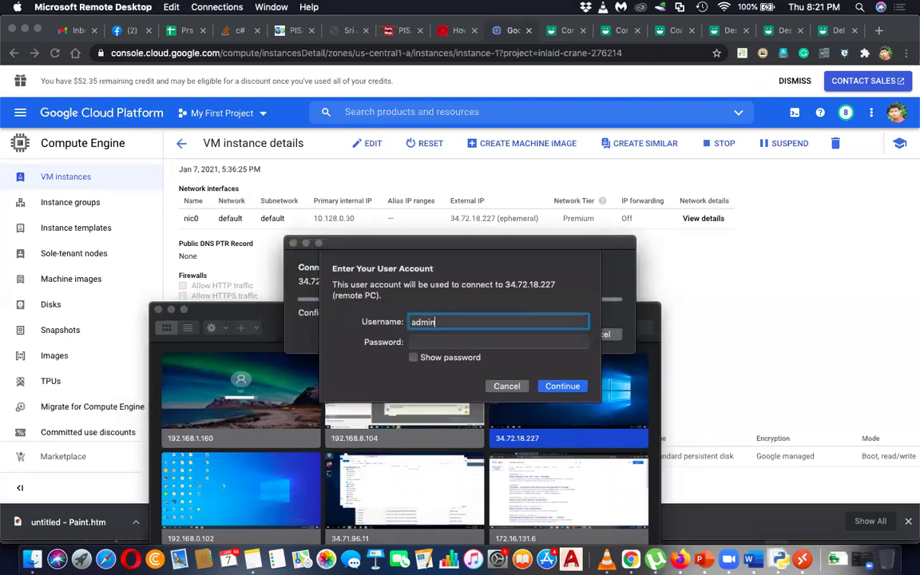
left_click(458, 336)
key("super+v")
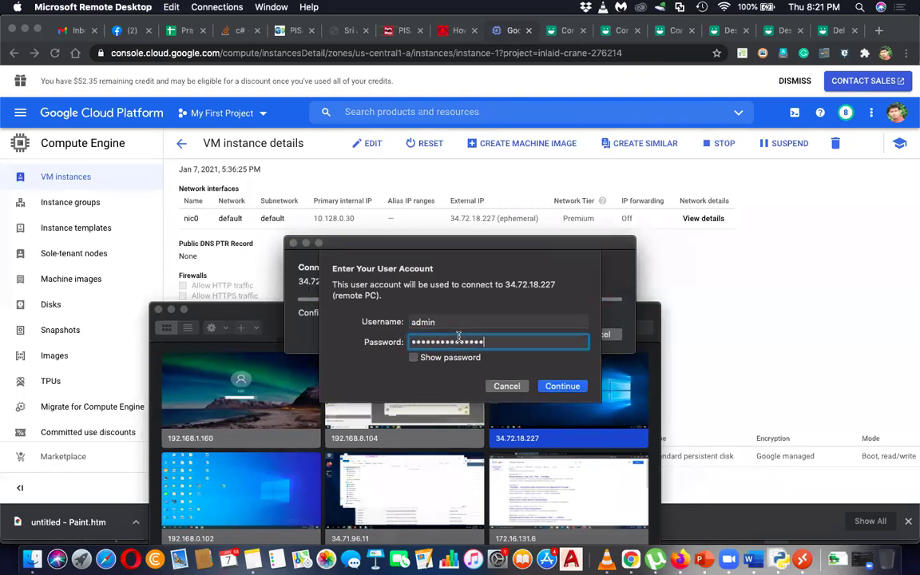
left_click(566, 385)
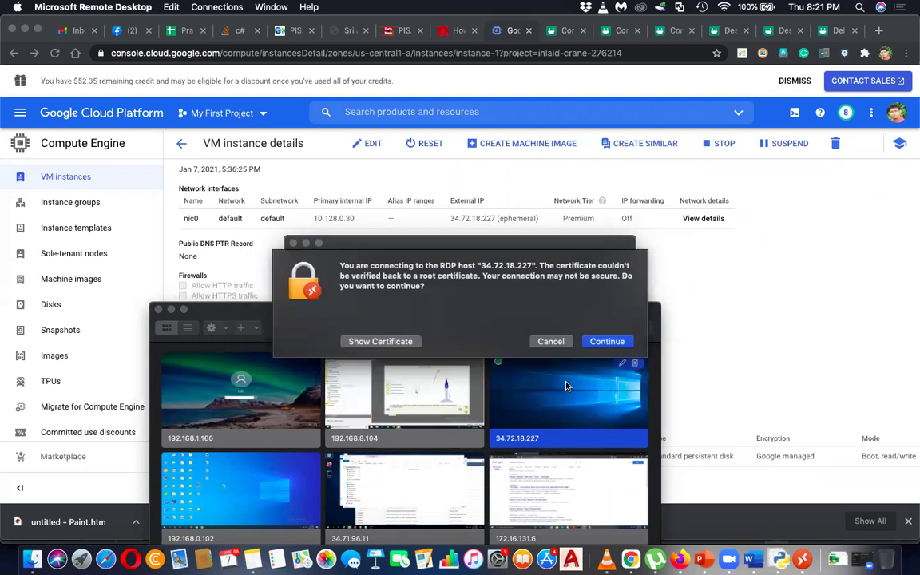
left_click(611, 342)
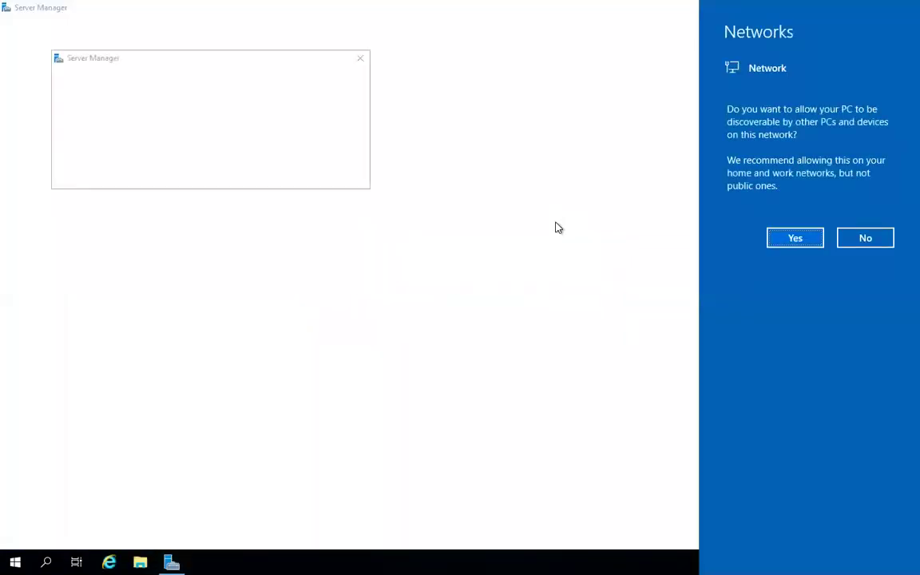
- Dismiss the Networks and Windows Admin Center prompts, then close Server Manager
left_click(361, 62)
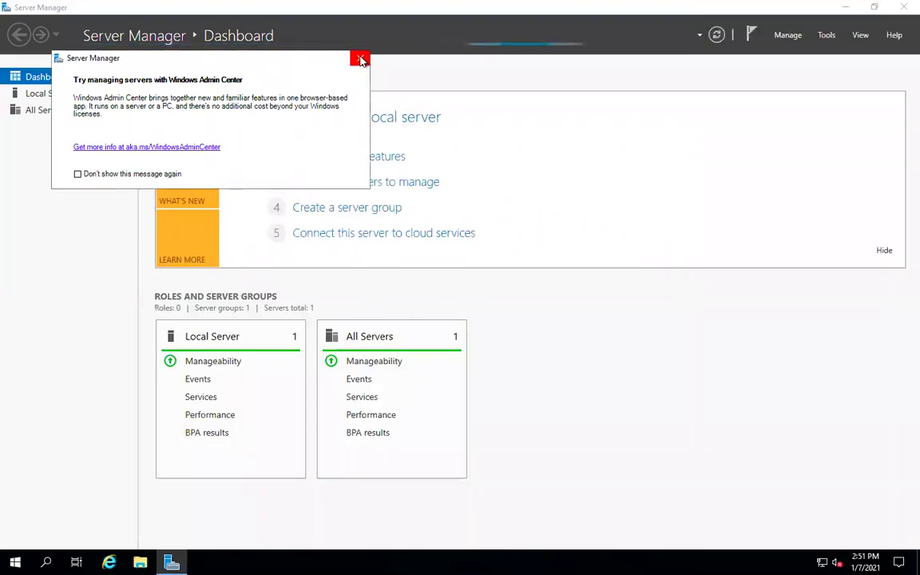
left_click(361, 61)
mouse_move(909, 10)
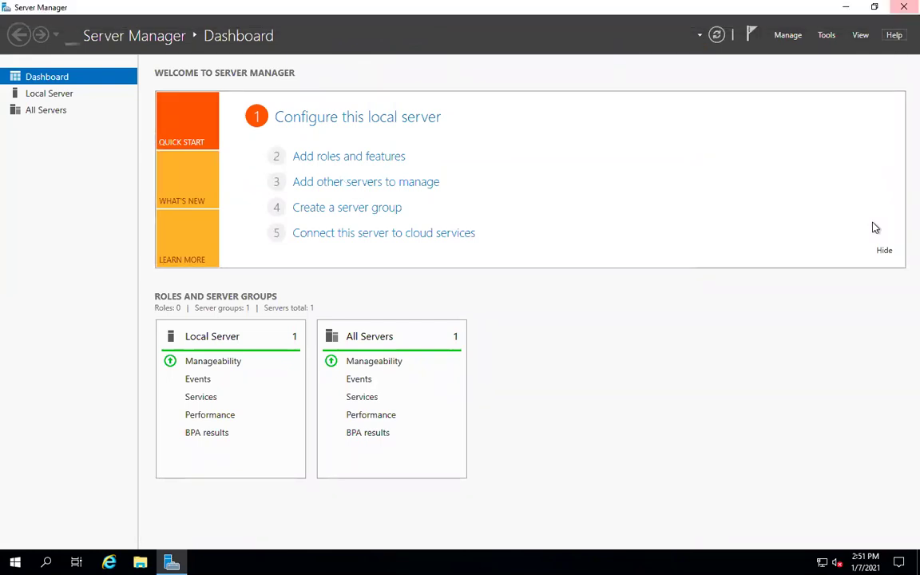
left_click(903, 8)
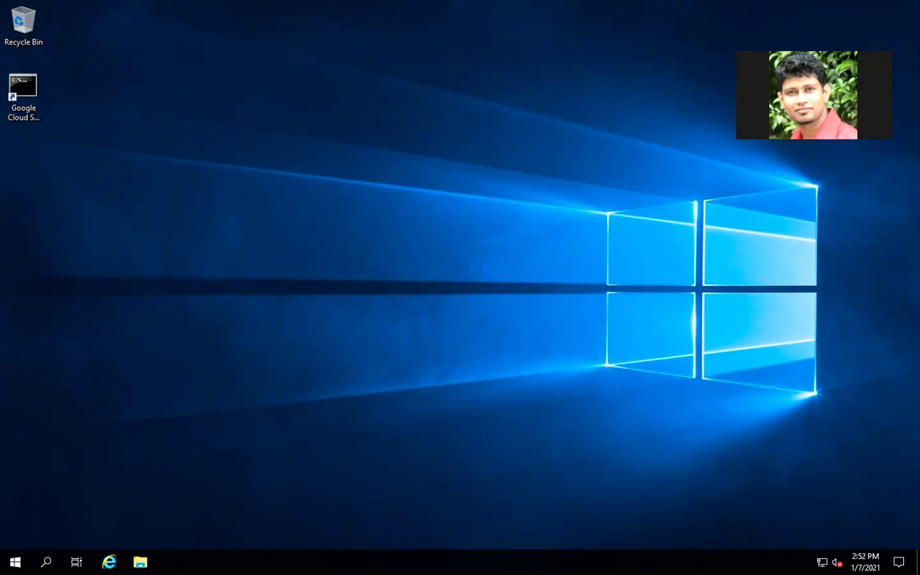
- Show the taskbar's context menu with its Task Manager entry
right_click(532, 562)
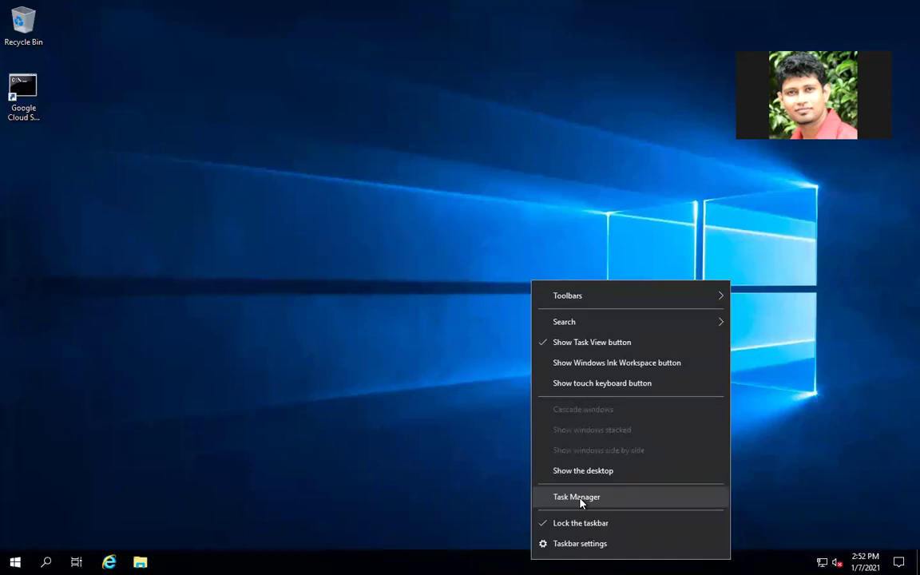
left_click(444, 426)
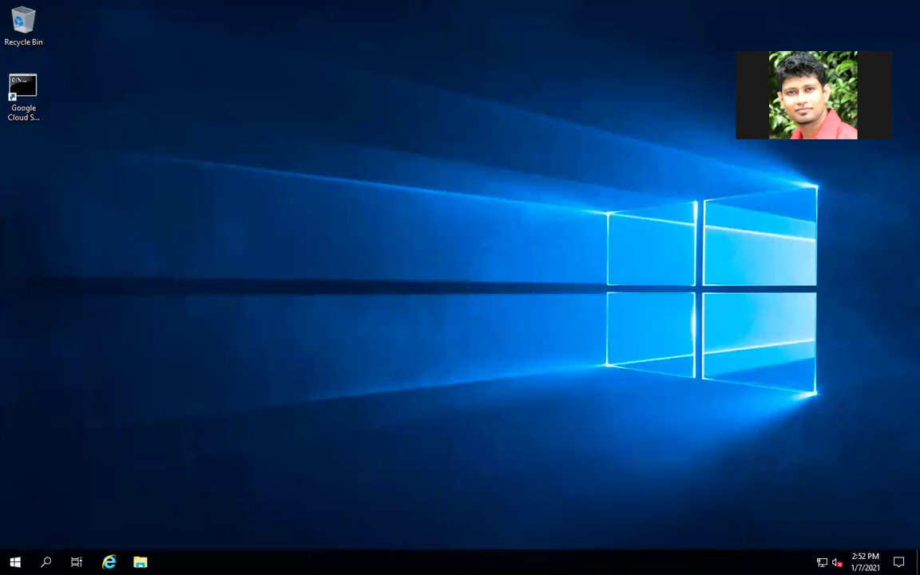
right_click(542, 562)
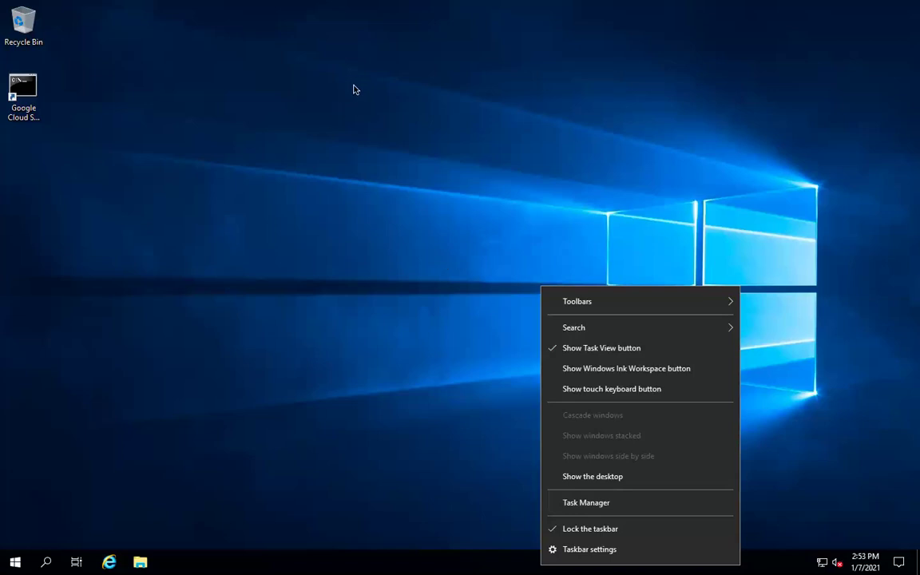
left_click(409, 356)
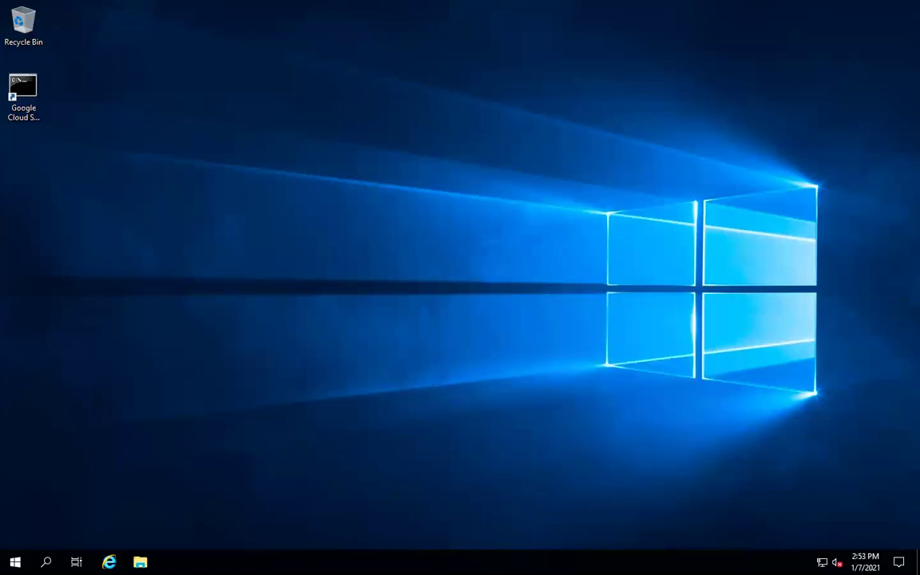
right_click(588, 562)
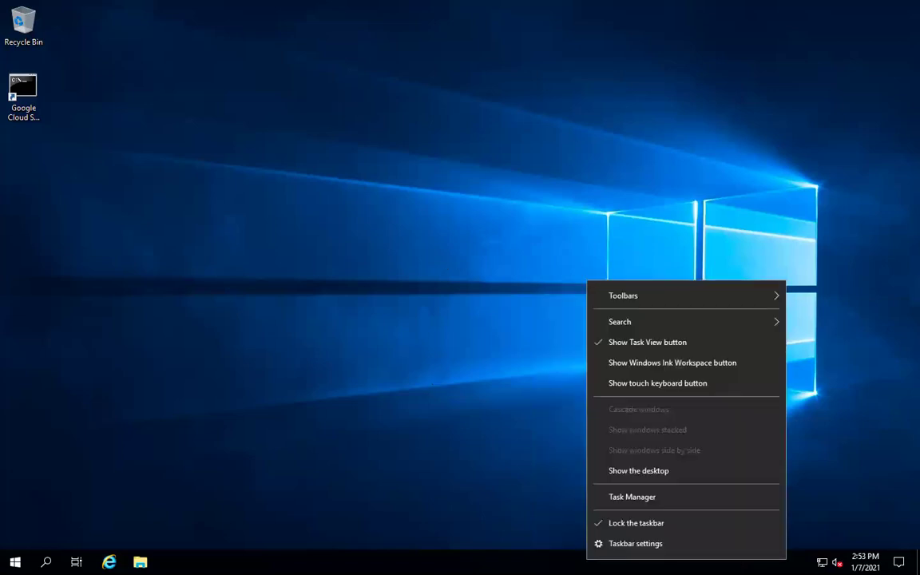
- Launch Task Manager, reposition it, and expand it to the full details view
left_click(623, 499)
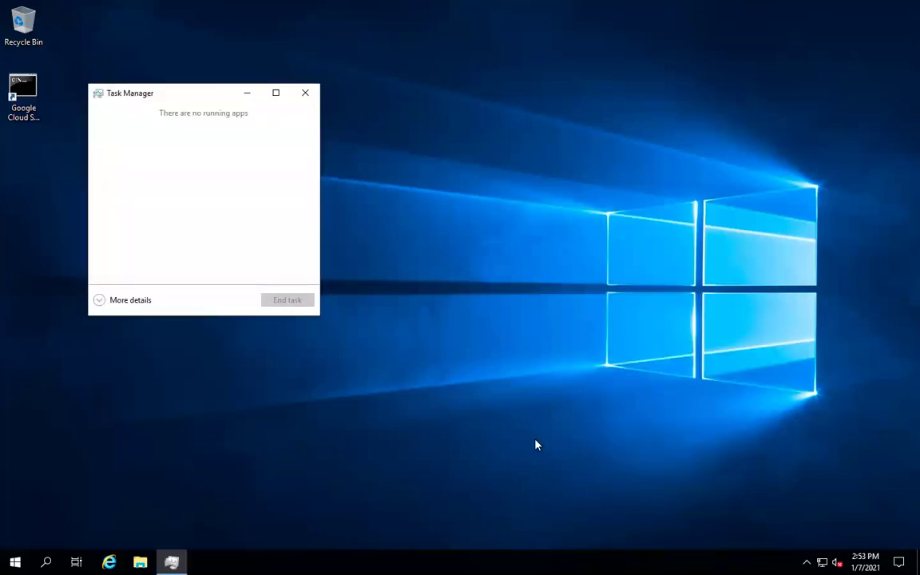
left_click_drag(206, 94, 575, 206)
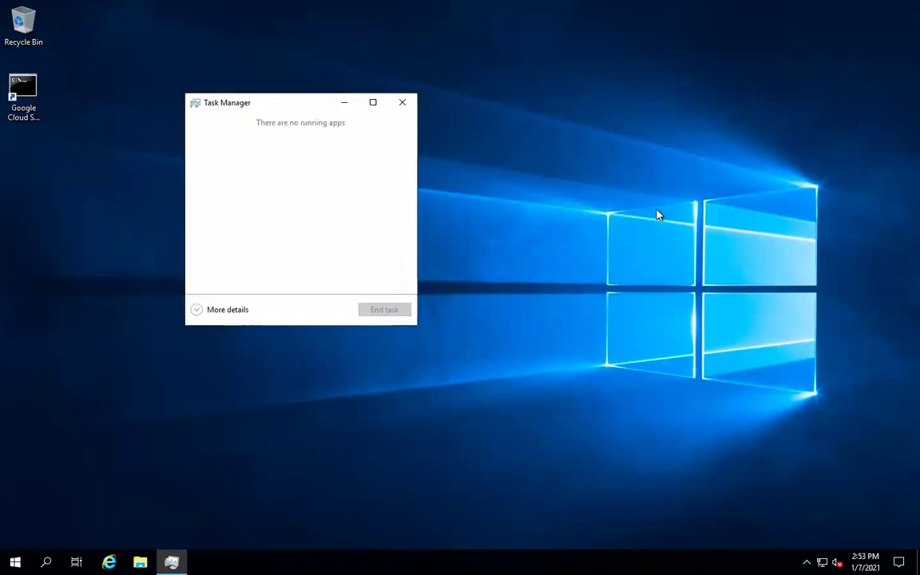
left_click_drag(657, 214, 556, 179)
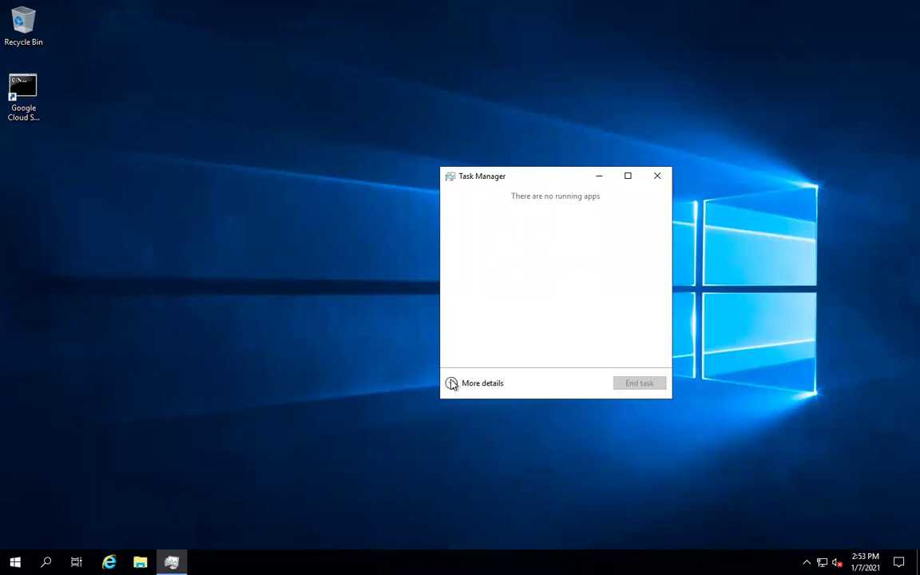
left_click(452, 384)
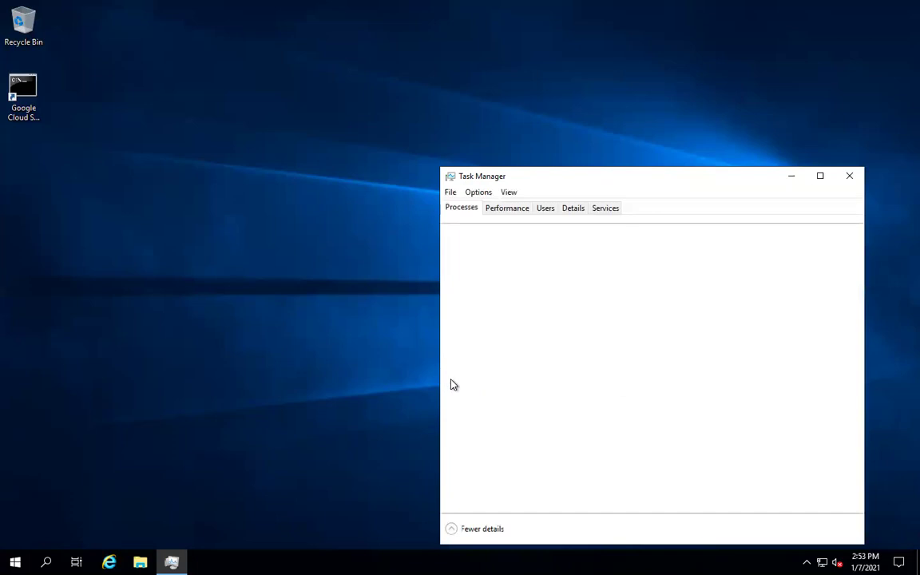
left_click_drag(557, 176, 524, 84)
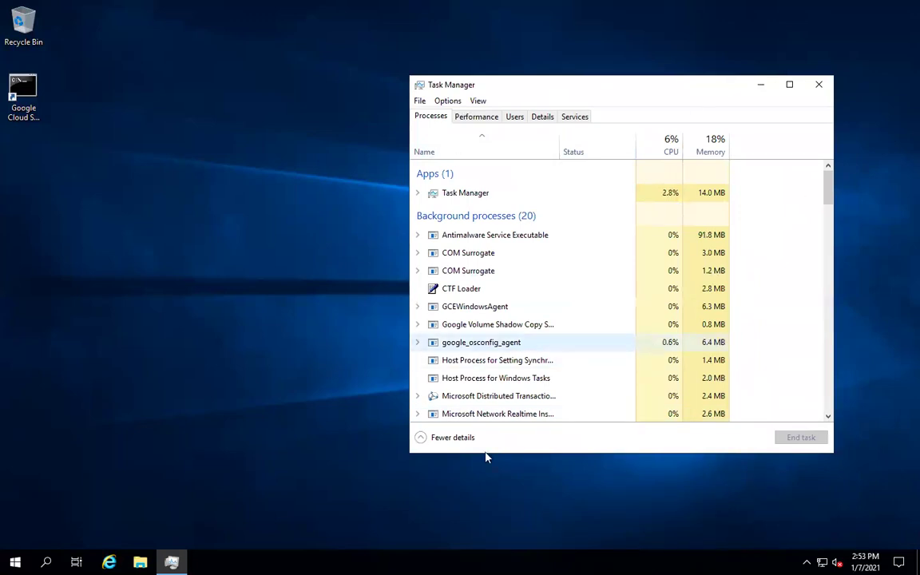
left_click(443, 438)
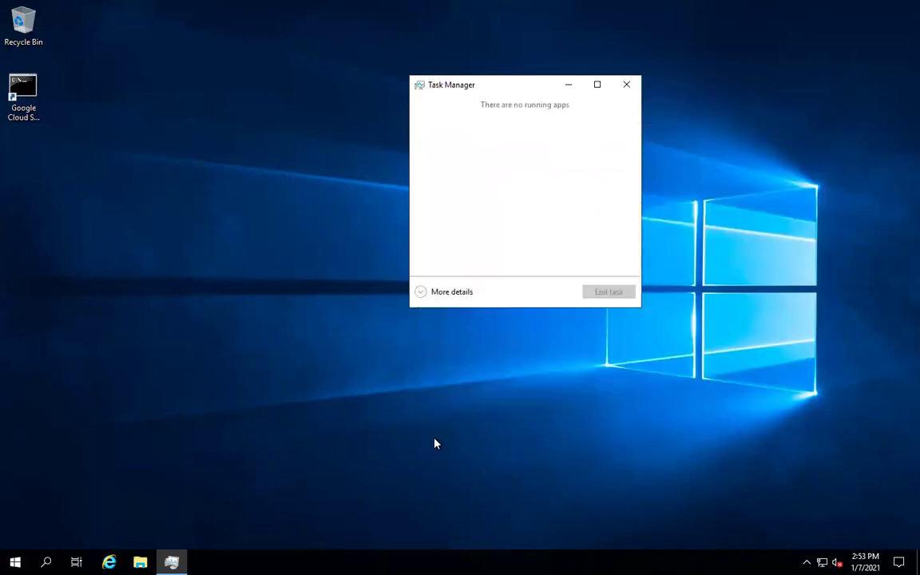
left_click(422, 295)
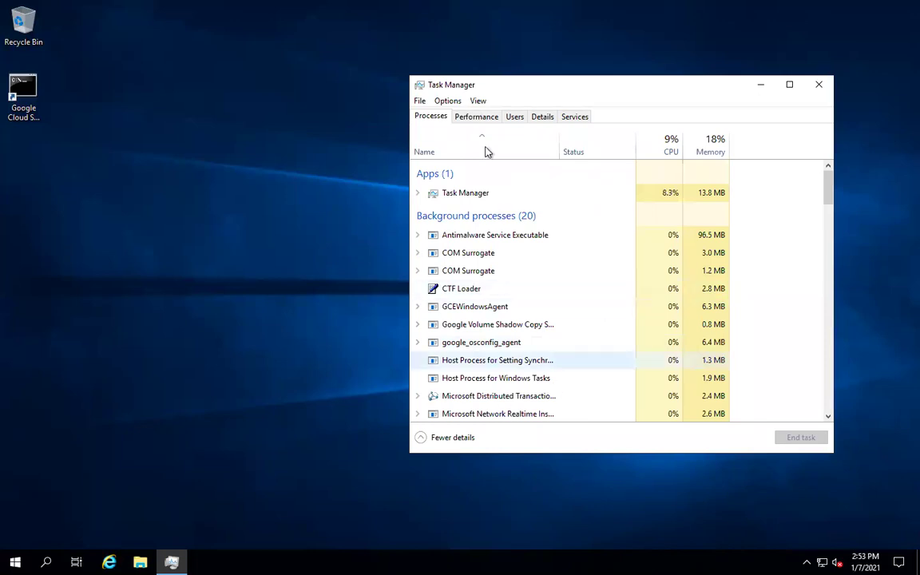
- Show the Performance tab, toggling between Memory and CPU before settling on the CPU graph
left_click(475, 118)
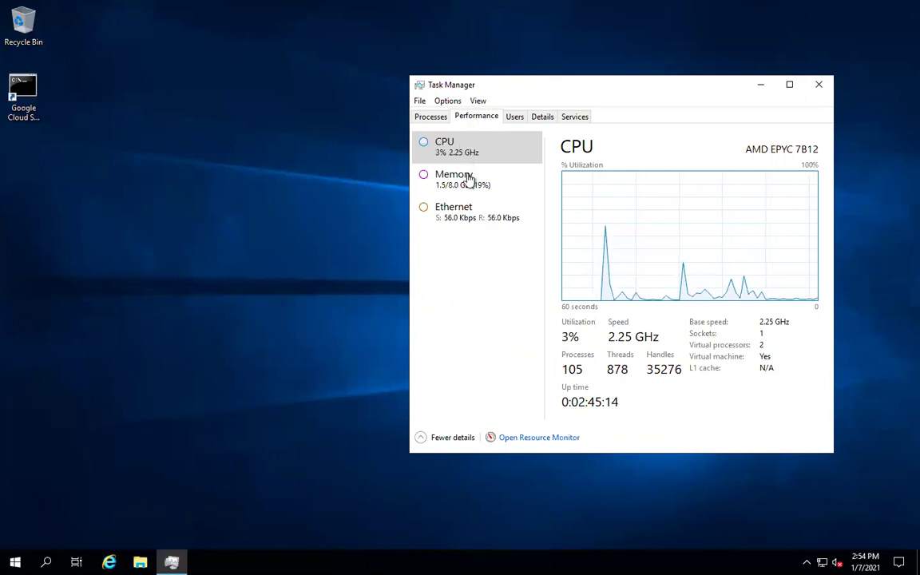
left_click(468, 180)
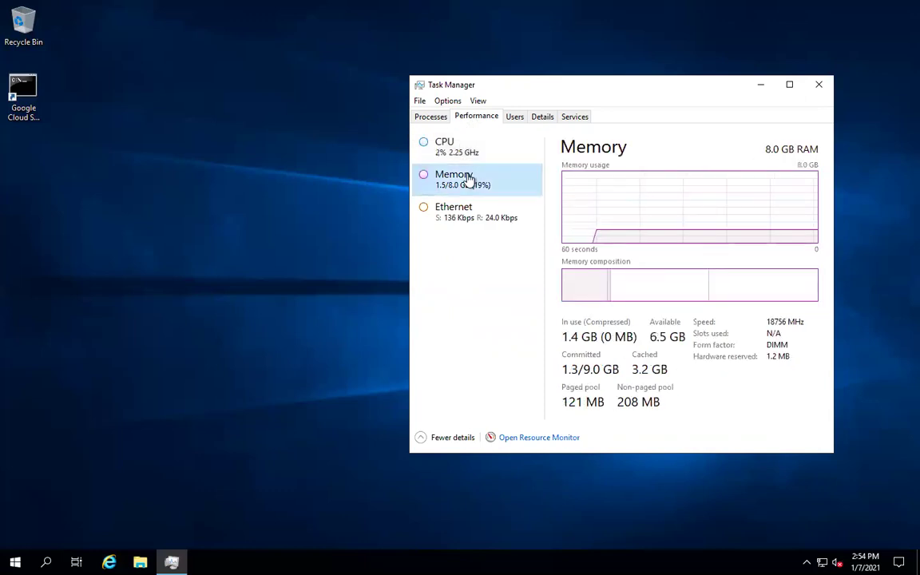
left_click(479, 144)
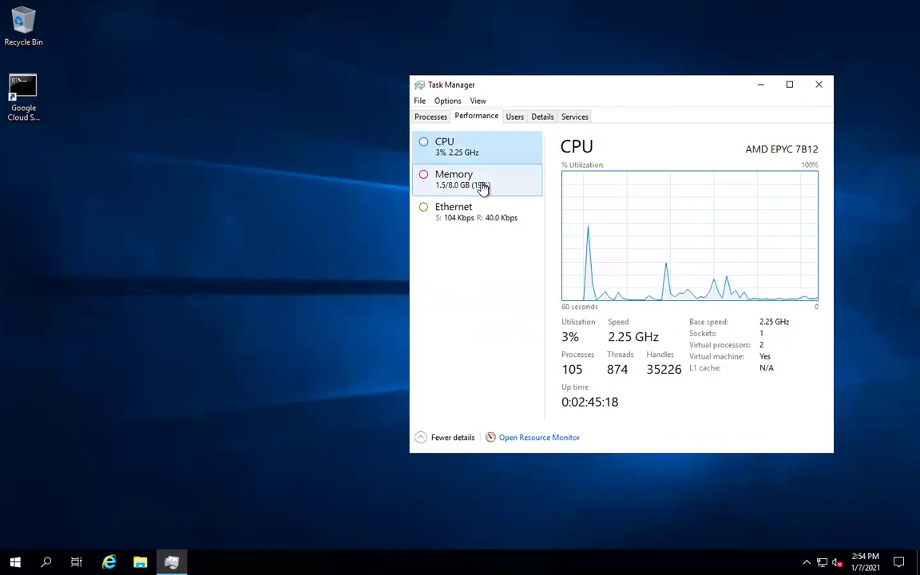
left_click(482, 185)
left_click(481, 150)
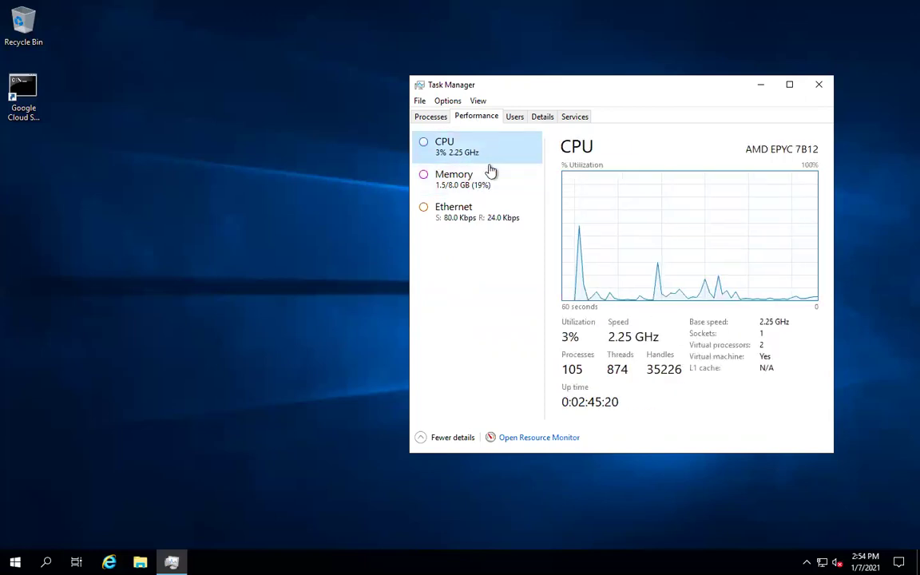
left_click(496, 192)
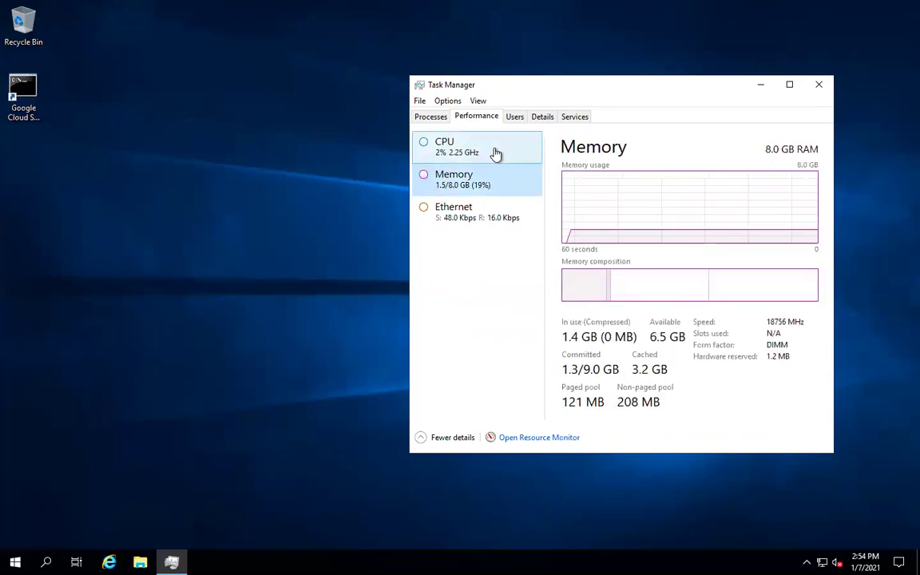
left_click(495, 153)
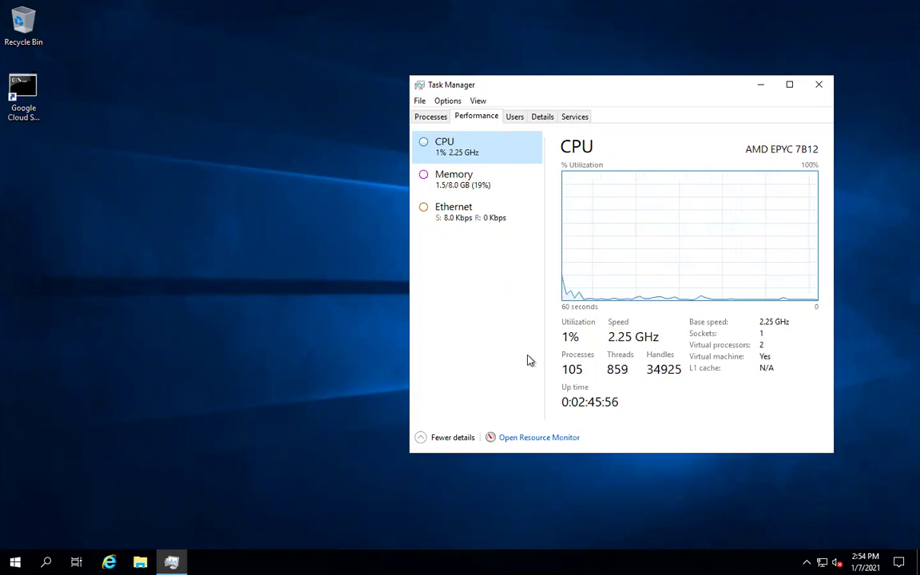
mouse_move(431, 3)
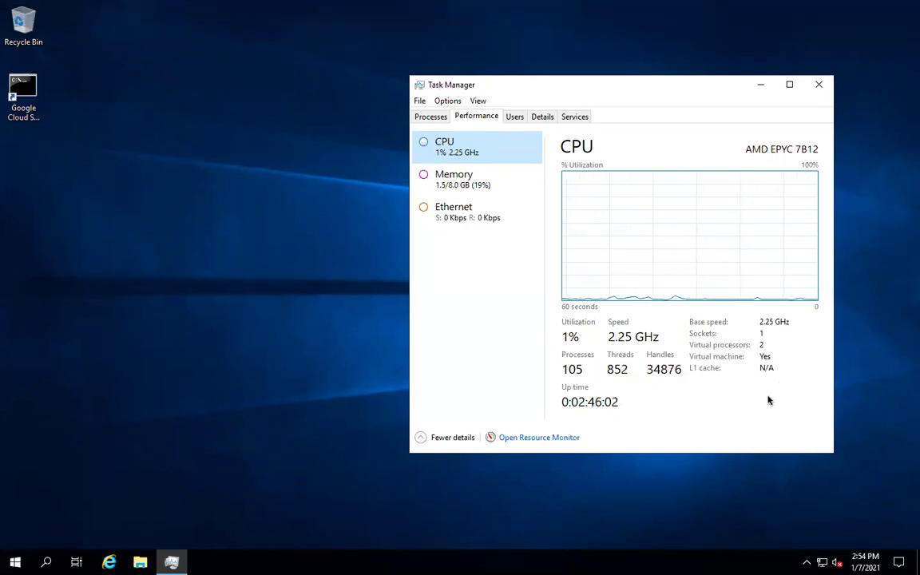
- Circle the CPU specifications, then leave the full-screen session for the Mac desktop
mouse_move(775, 401)
left_mouse_down()
mouse_move(683, 355)
mouse_move(751, 289)
mouse_move(805, 392)
mouse_move(759, 397)
left_mouse_up()
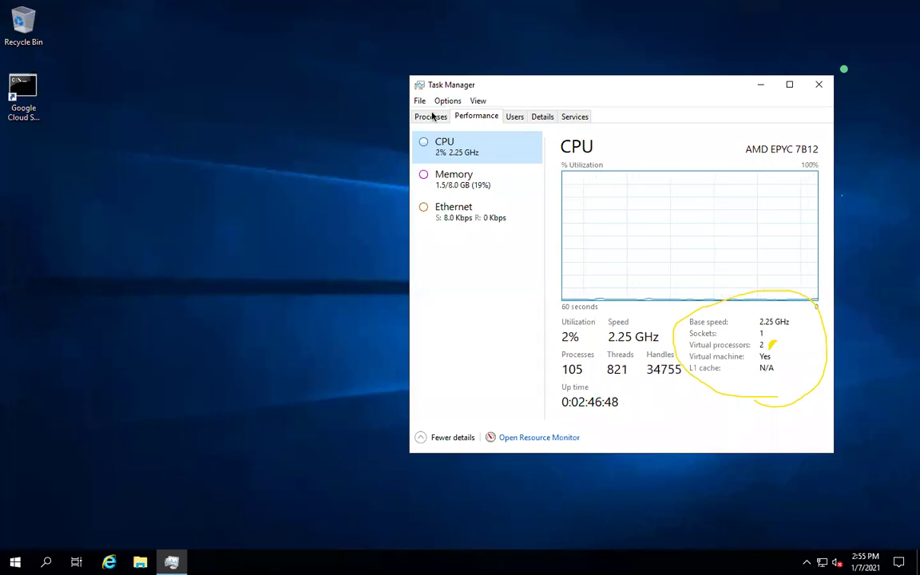
key("ctrl+Left")
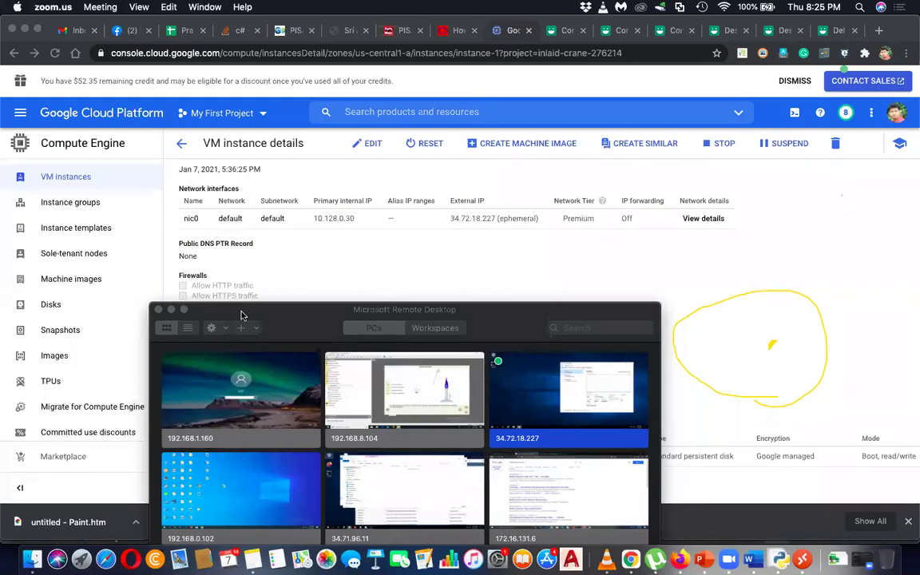
- Return to the console's VM instances list and start creating a new instance
left_click_drag(225, 314, 526, 365)
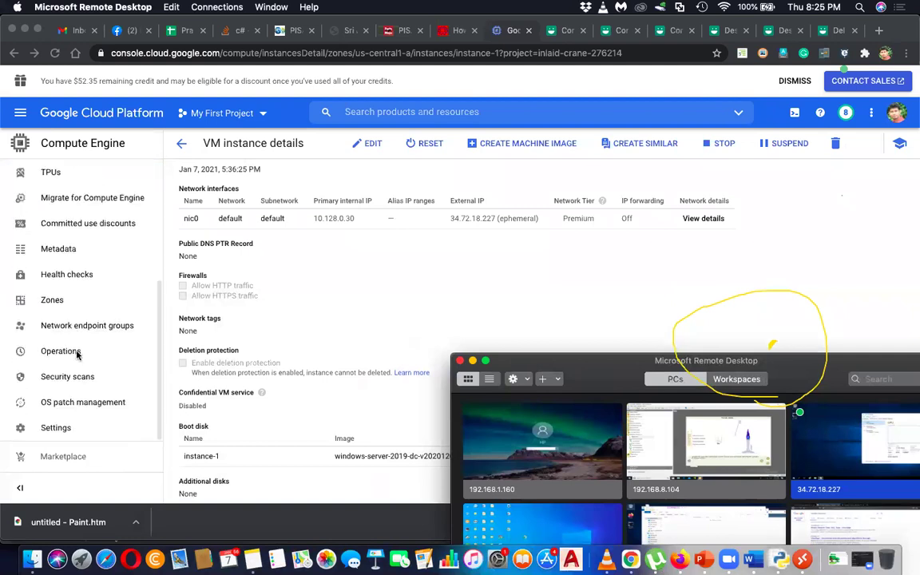
left_click(168, 137)
left_click(182, 145)
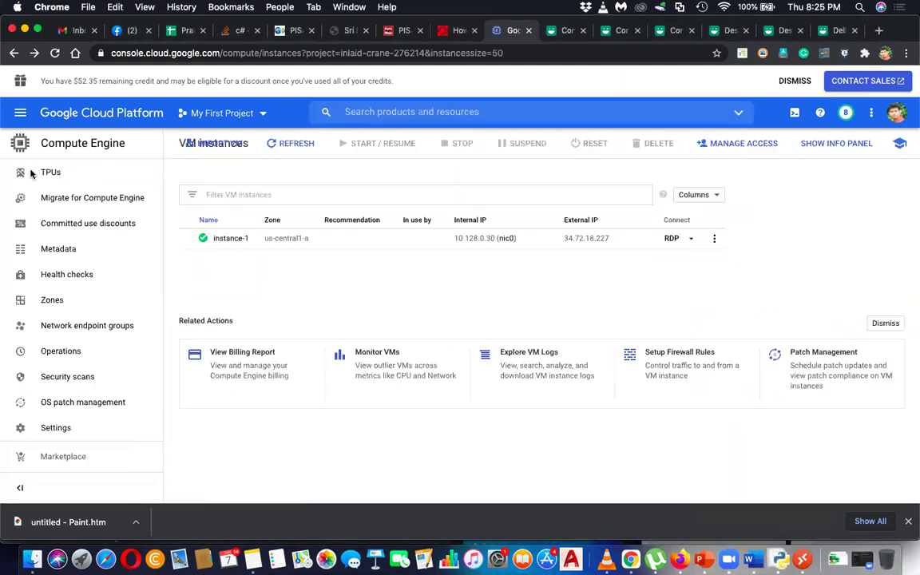
right_click(240, 301)
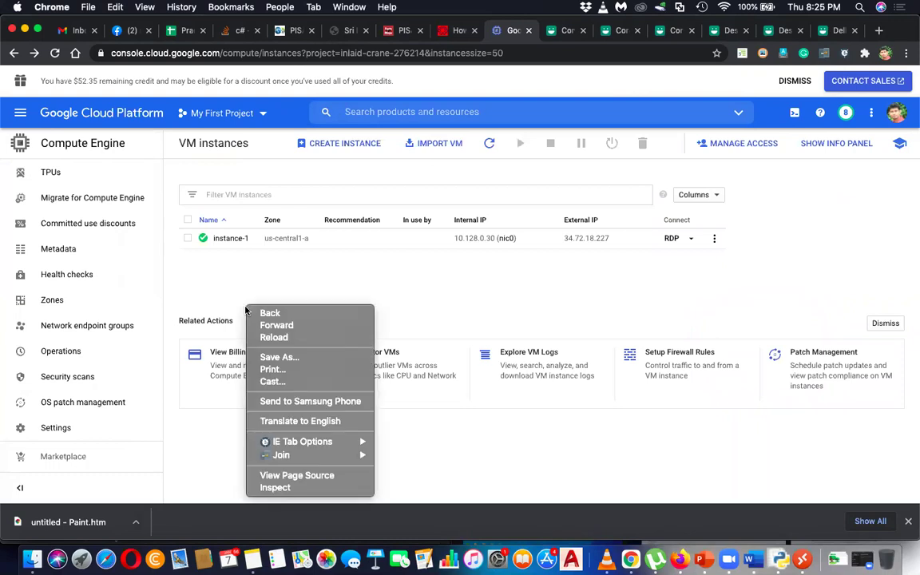
left_click(242, 254)
left_click(328, 147)
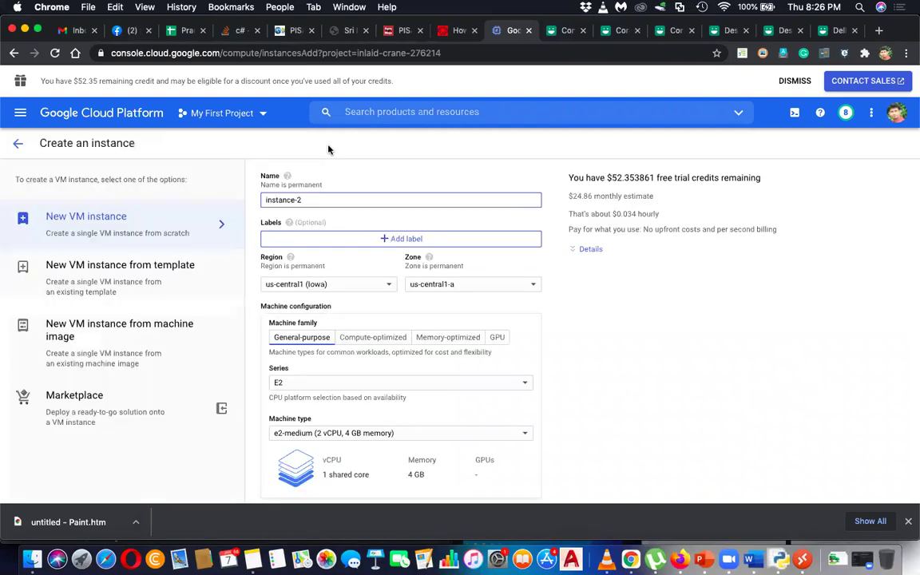
- Choose machine type e2-standard-32 (32 vCPU, 128 GB memory)
scroll(352, 283, "down", 5)
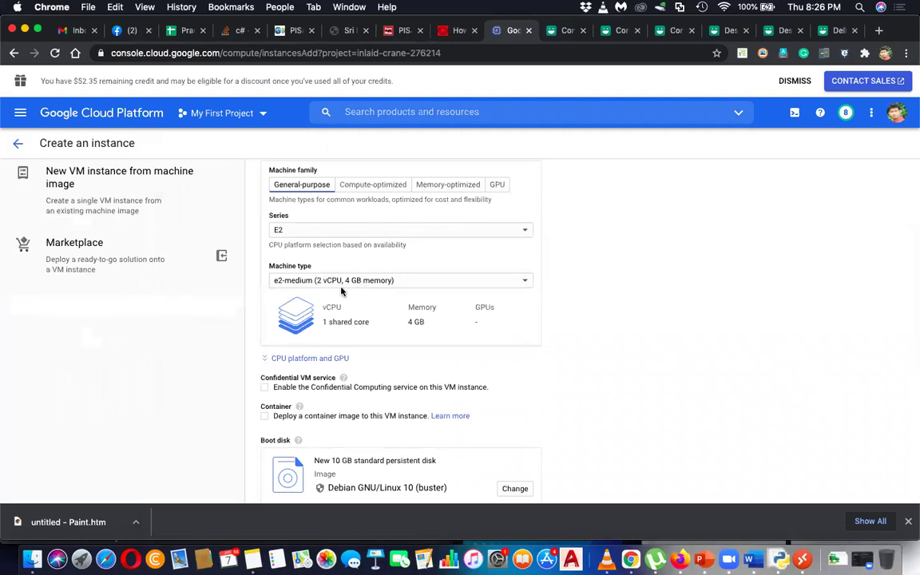
left_click(339, 282)
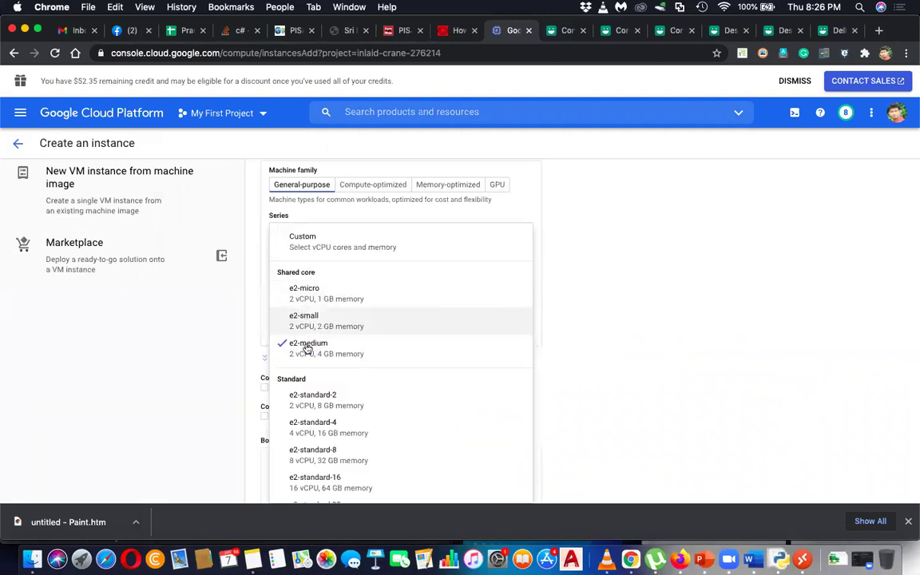
scroll(311, 359, "down", 2)
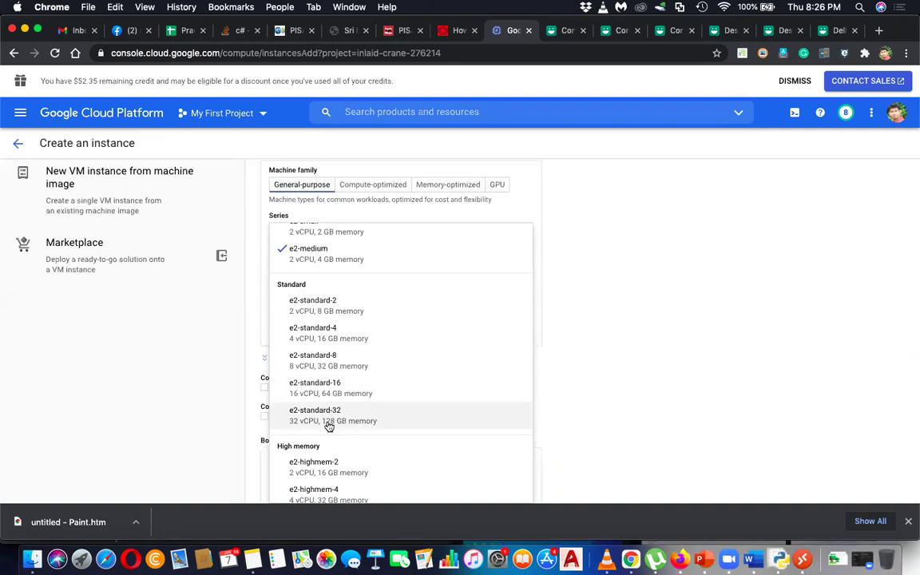
scroll(328, 426, "down", 5)
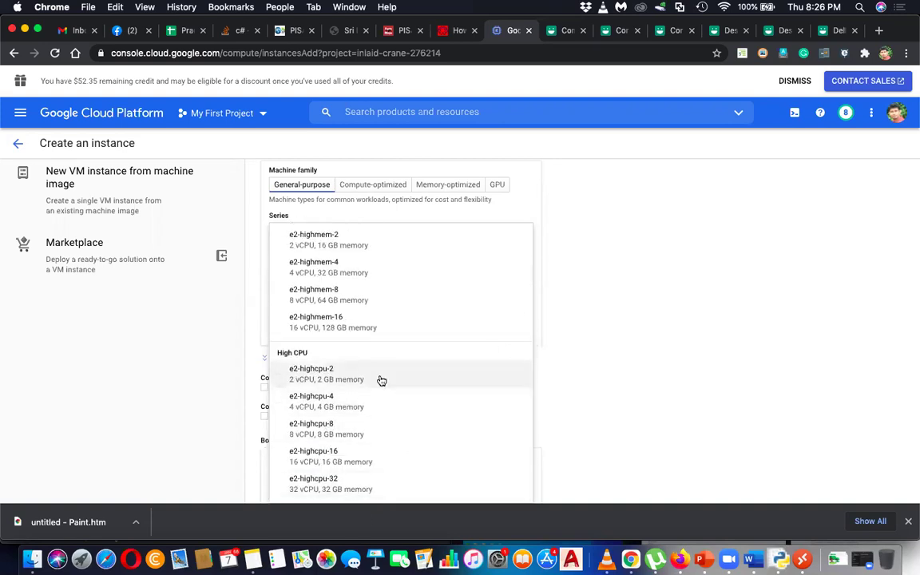
scroll(382, 381, "up", 10)
scroll(378, 380, "down", 2)
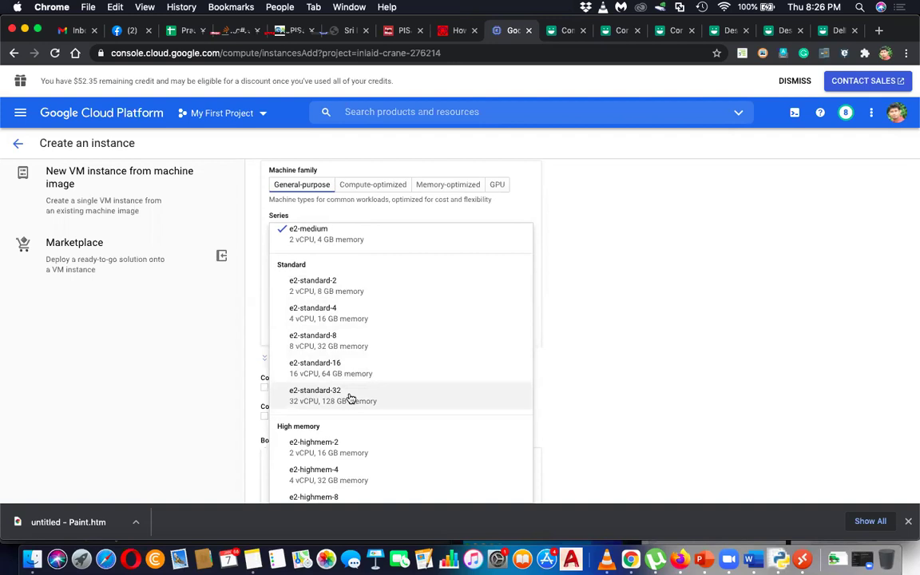
left_click(351, 397)
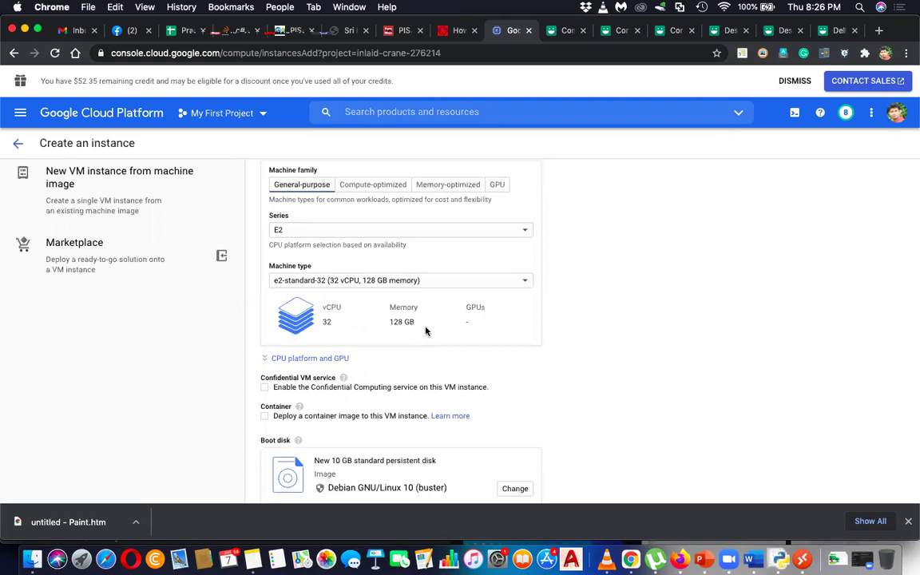
- Highlight the new instance's hourly cost and $783.09 monthly estimate
scroll(425, 331, "up", 4)
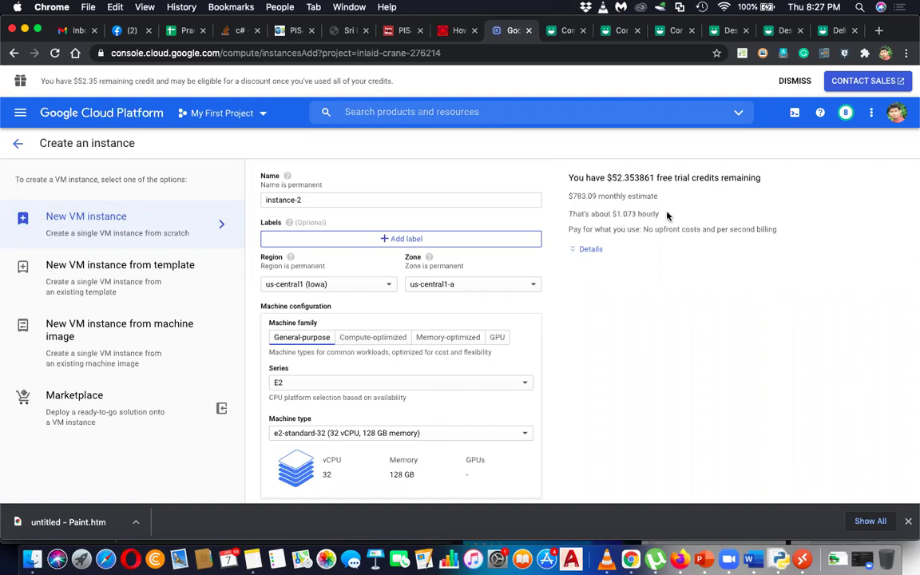
left_click_drag(668, 213, 568, 213)
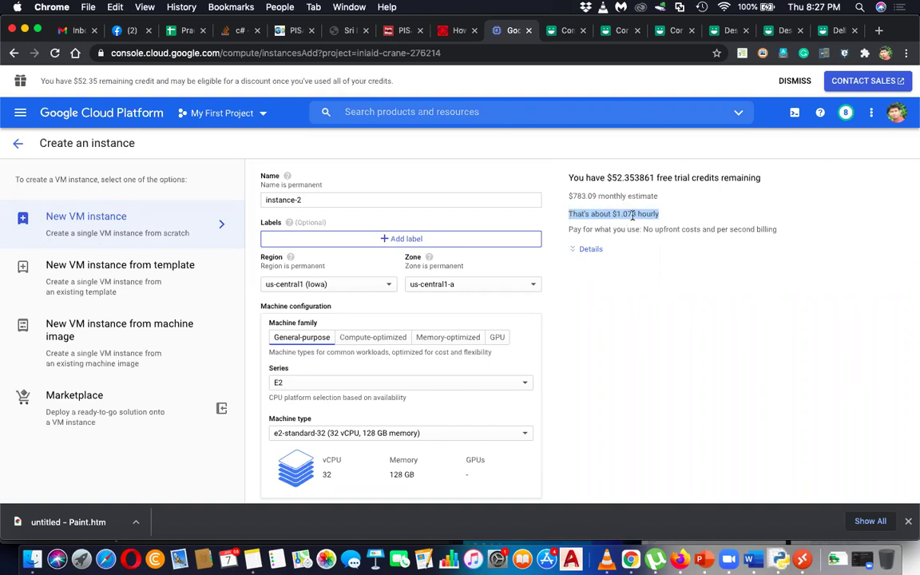
double_click(645, 214)
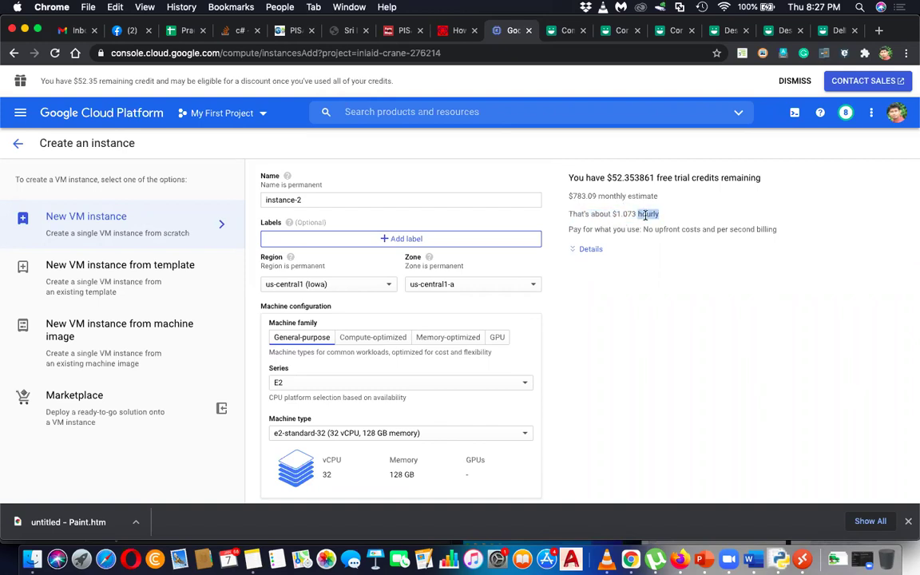
triple_click(582, 196)
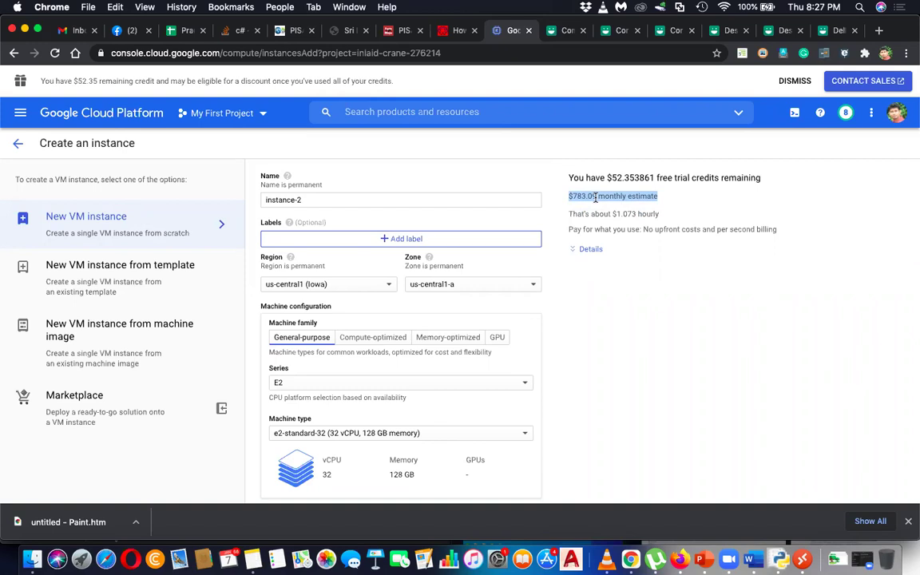
scroll(589, 206, "down", 4)
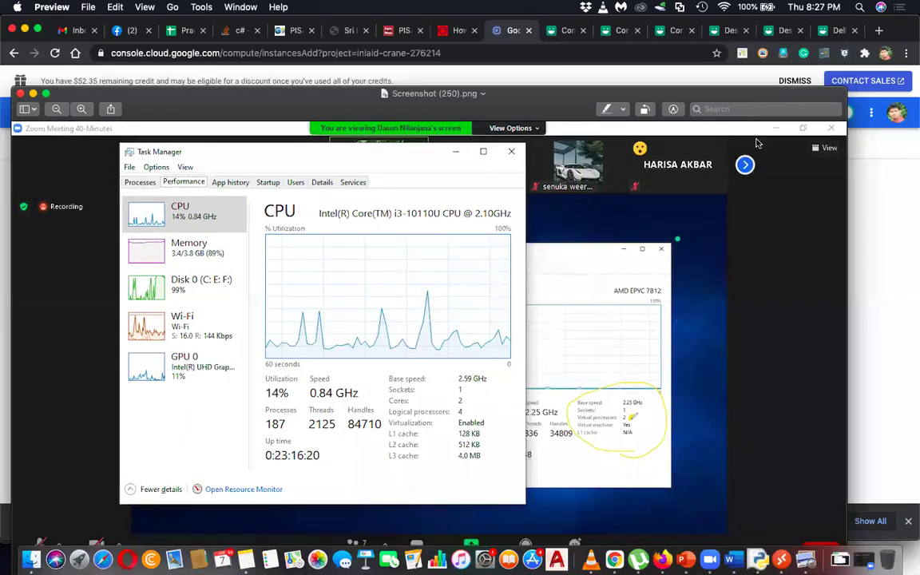
- Move the Preview window aside and close the Task Manager screenshot
left_click_drag(750, 29, 809, 118)
left_click_drag(320, 109, 376, 56)
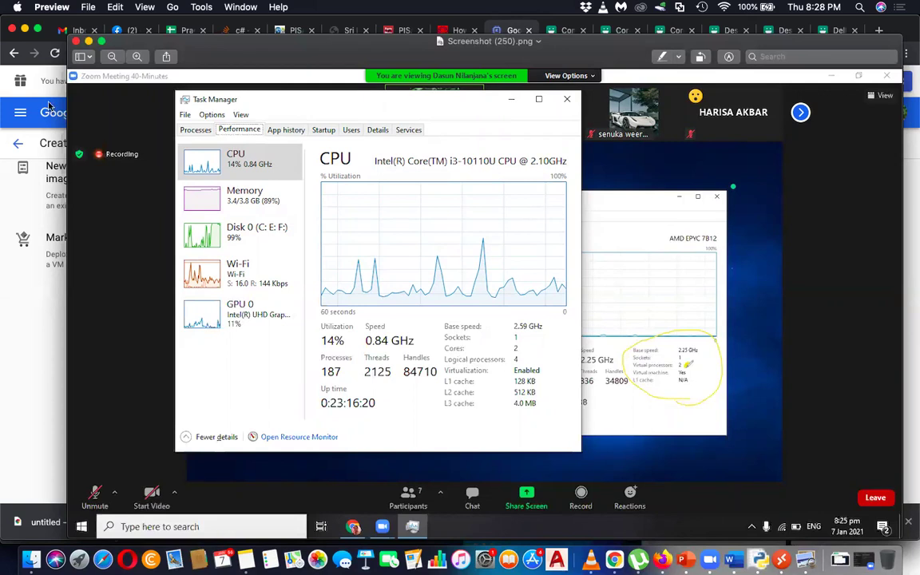
left_click(75, 41)
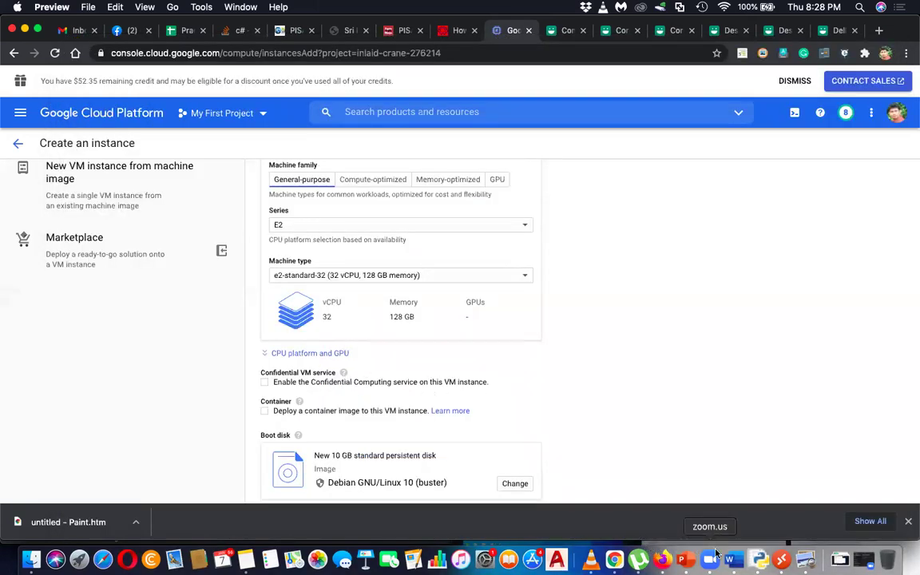
- Connect to the 34.72.18.227 session and switch the CPU graph to logical processors
left_click(788, 561)
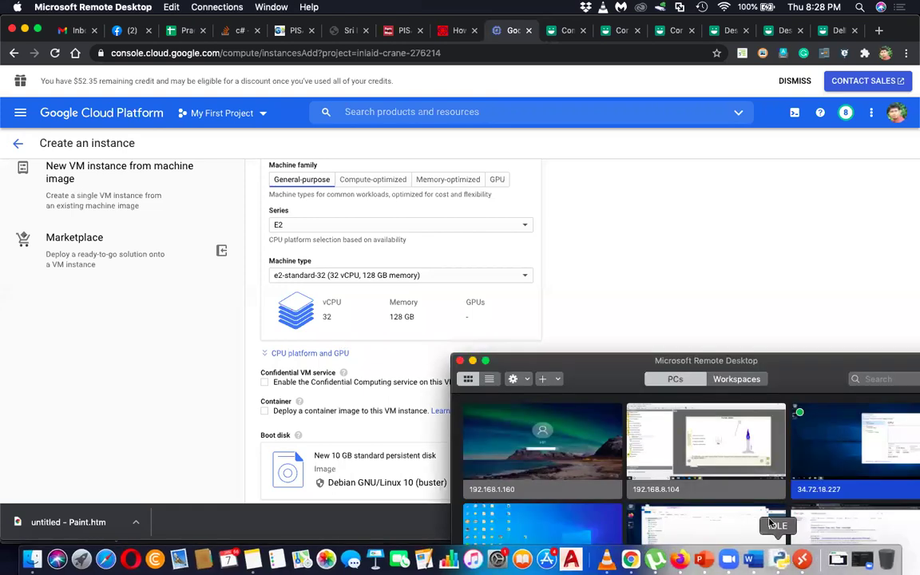
double_click(831, 463)
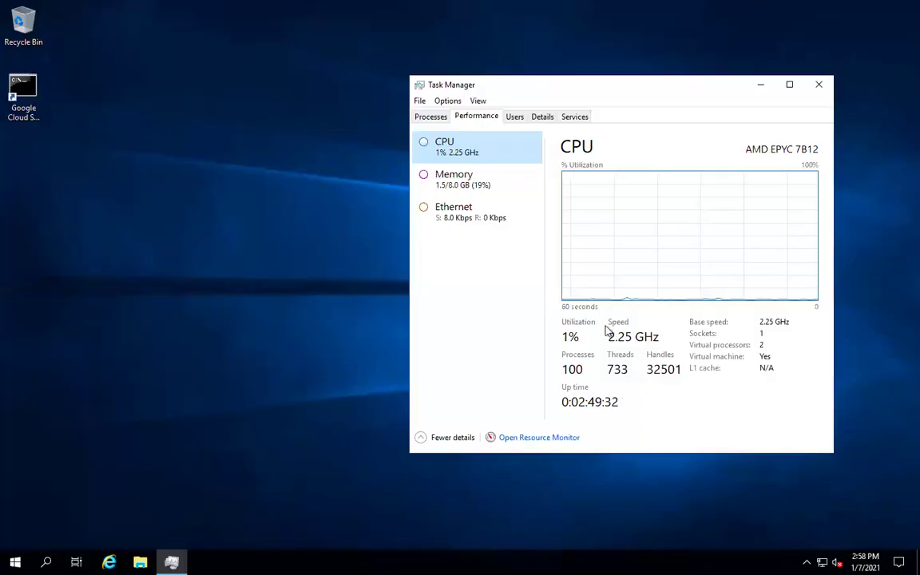
right_click(627, 196)
mouse_move(654, 204)
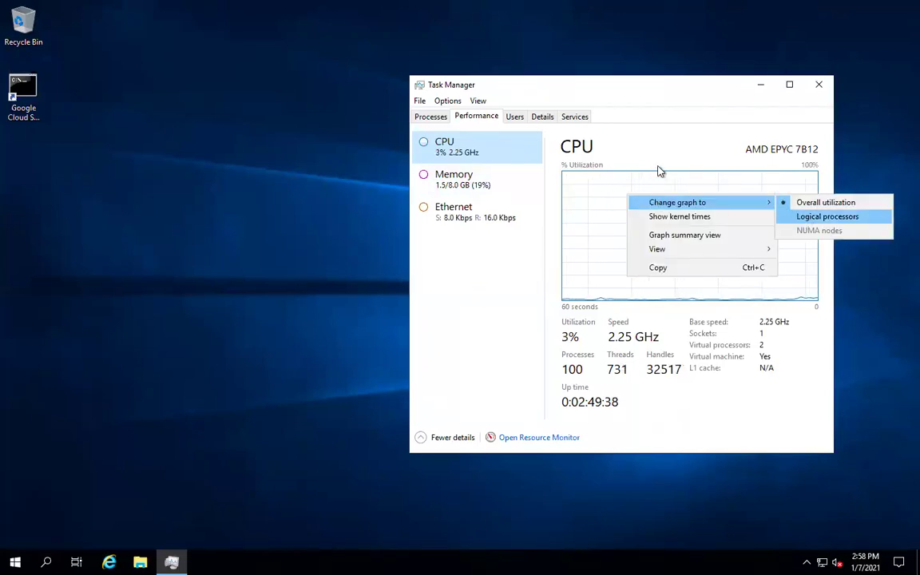
left_click(671, 180)
right_click(670, 177)
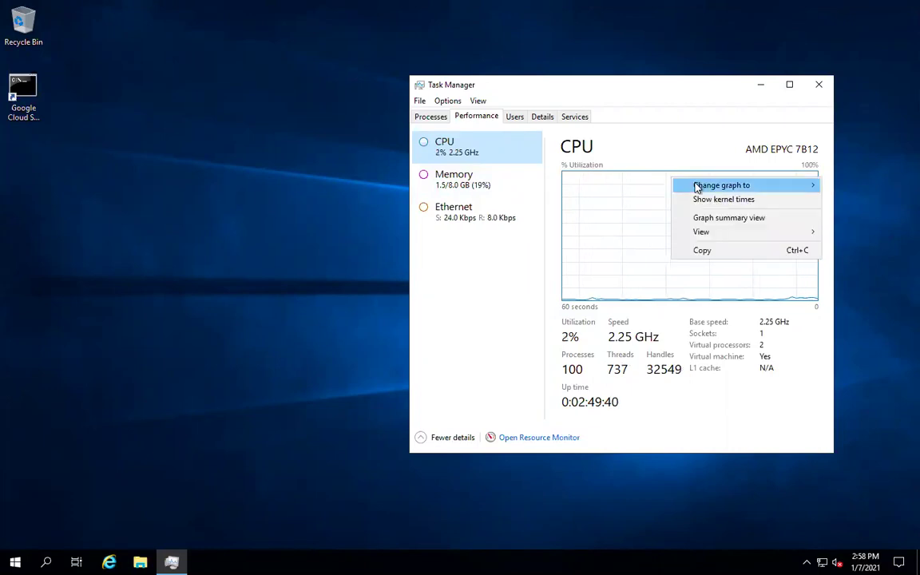
mouse_move(698, 186)
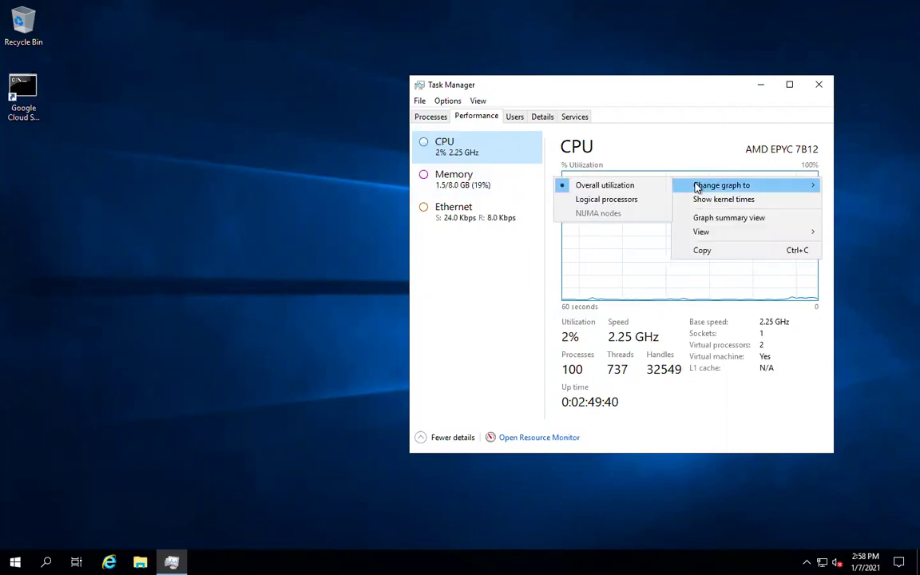
left_click(631, 204)
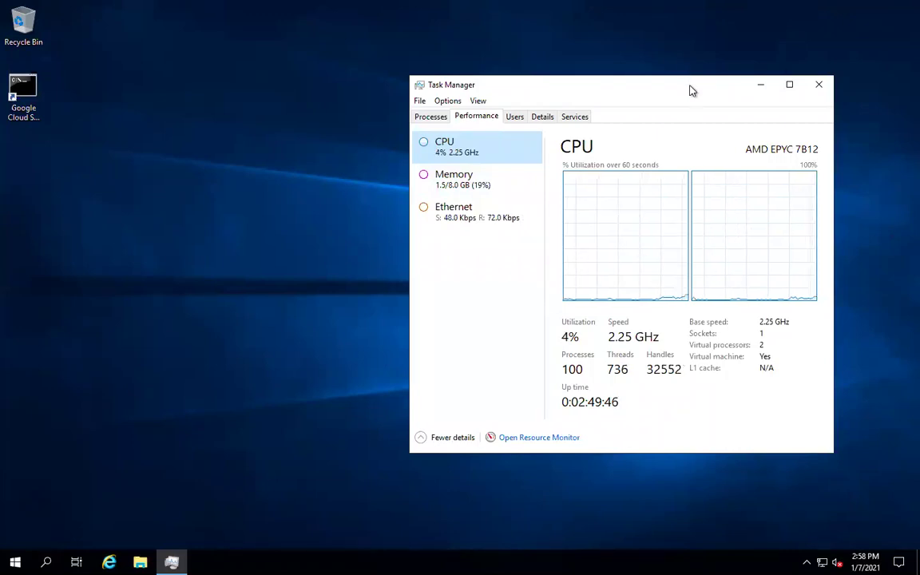
- Shift Task Manager slightly left and review the CPU graph options without changing them
left_click_drag(692, 90, 635, 84)
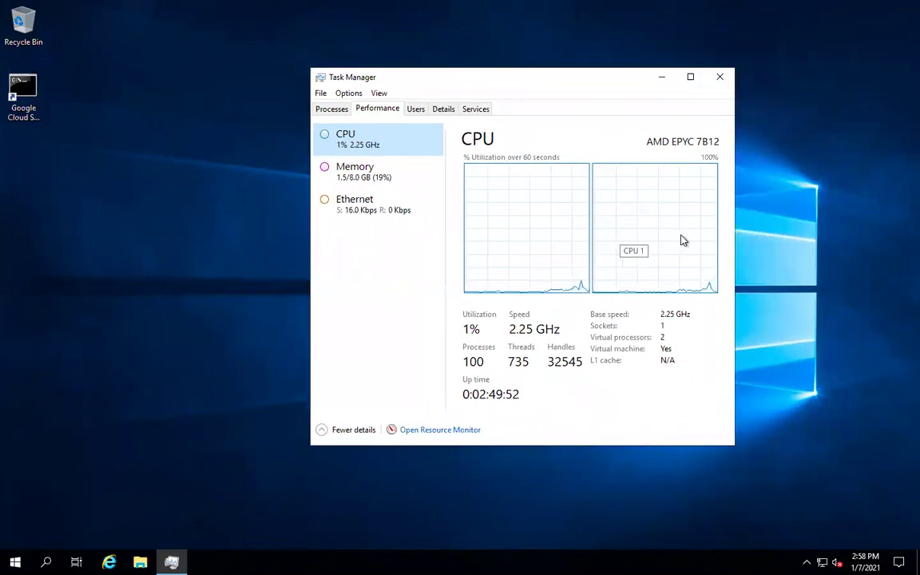
right_click(539, 174)
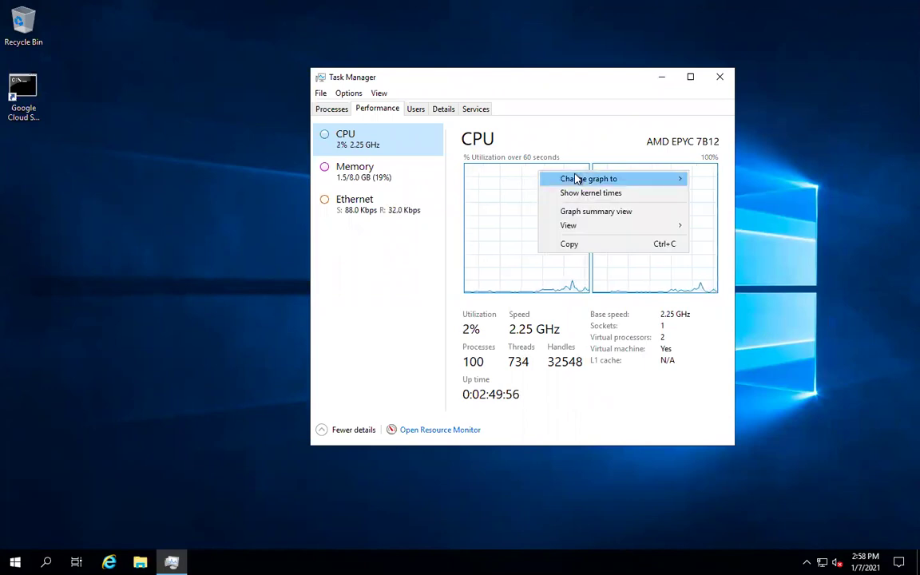
mouse_move(578, 179)
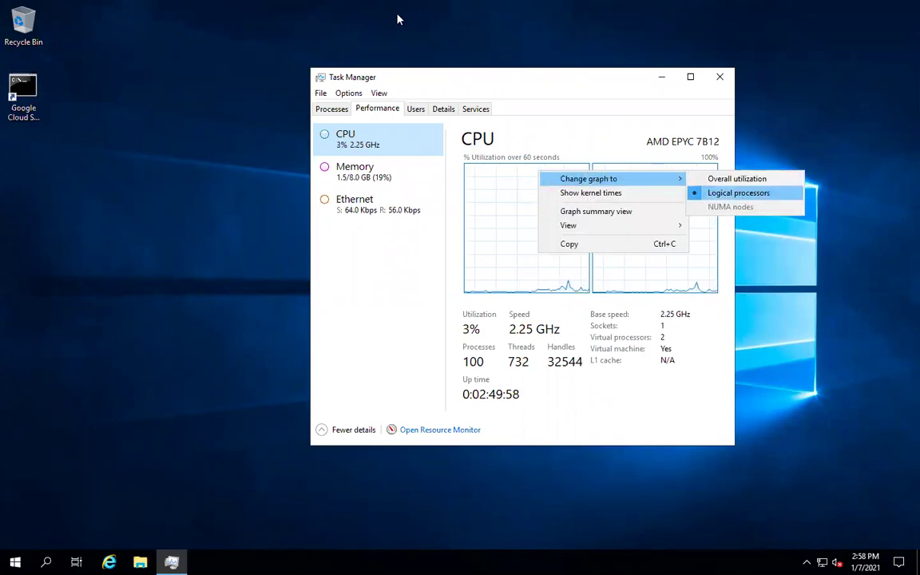
mouse_move(407, 4)
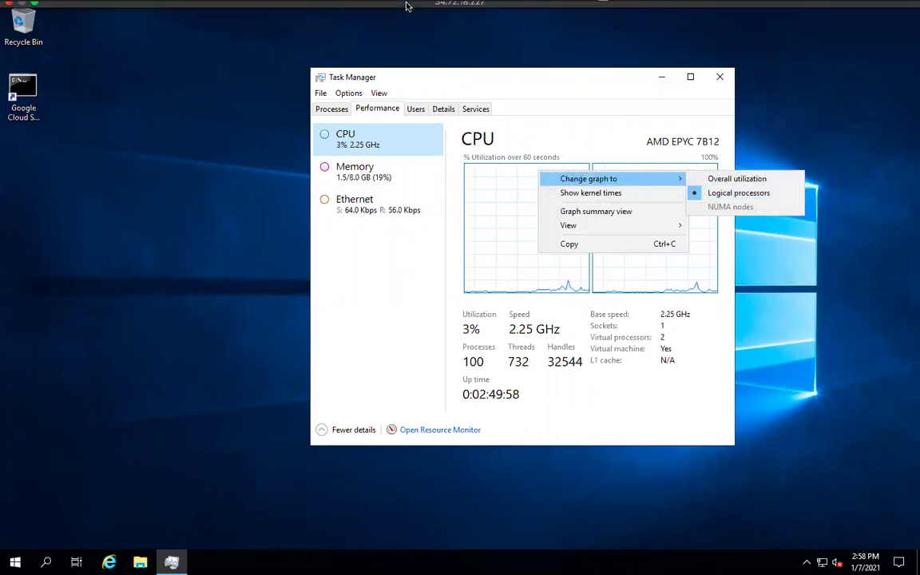
left_click(574, 93)
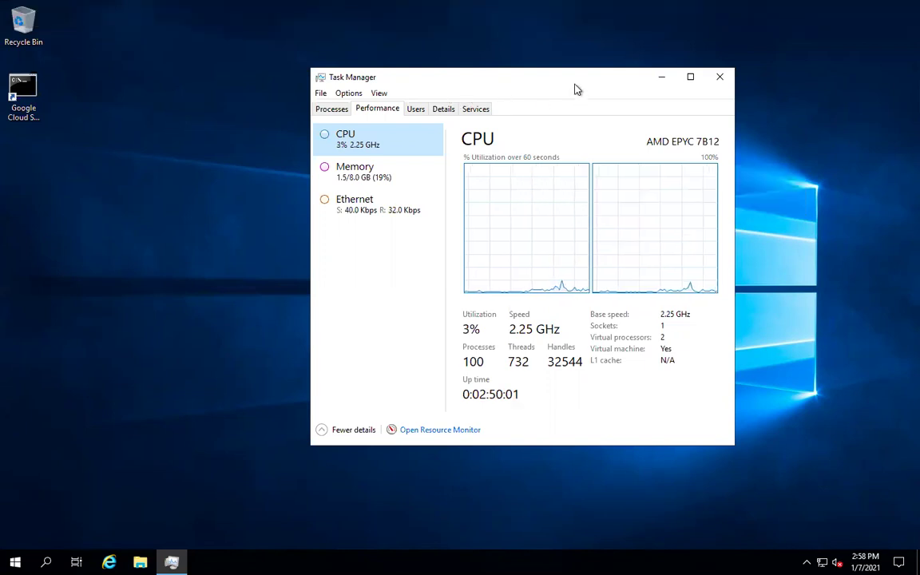
right_click(543, 183)
mouse_move(569, 192)
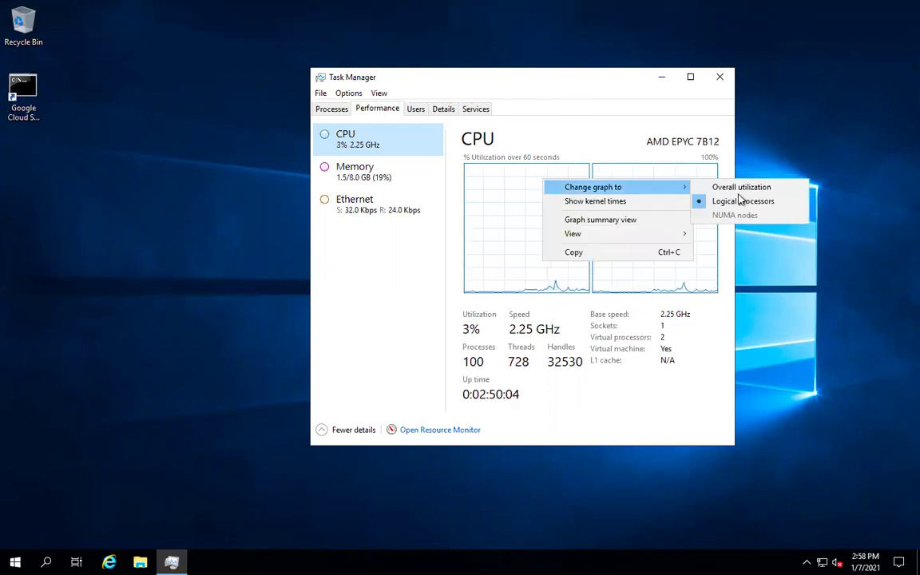
left_click(619, 114)
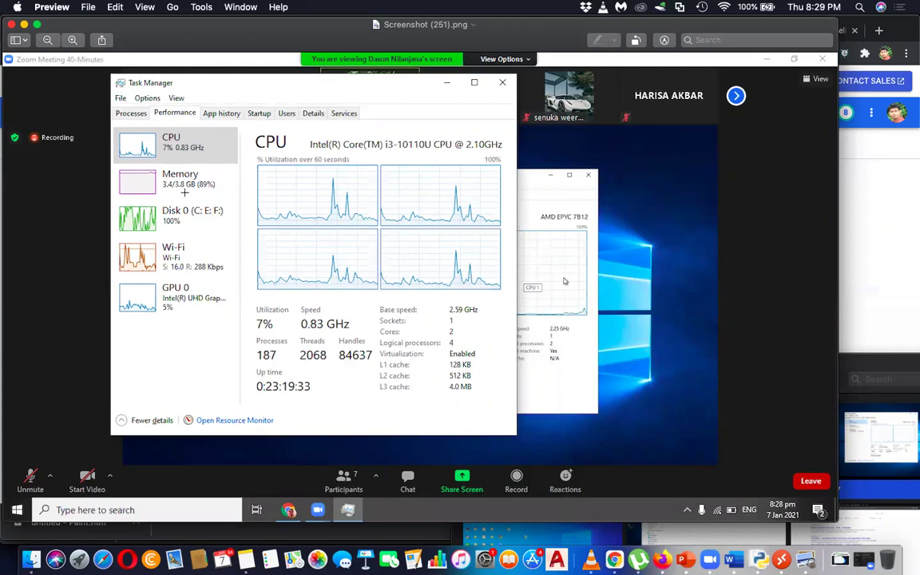
- Circle the (89%) memory figure on Screenshot (251).png and close Preview
mouse_move(194, 177)
left_mouse_down()
mouse_move(230, 185)
mouse_move(221, 190)
left_mouse_up()
left_click(13, 25)
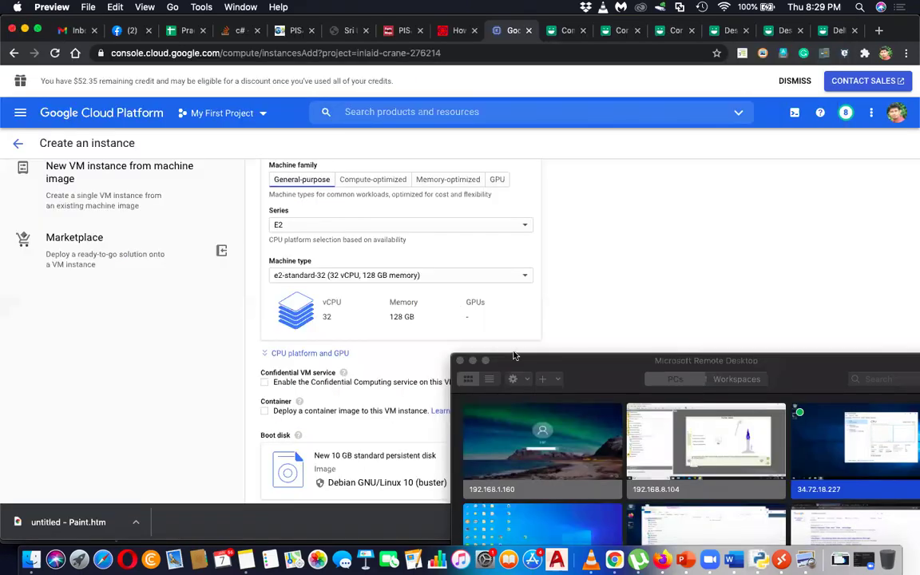
- Reconnect to 34.72.18.227, view Memory then CPU, and open the Processes list
left_click(850, 443)
double_click(850, 443)
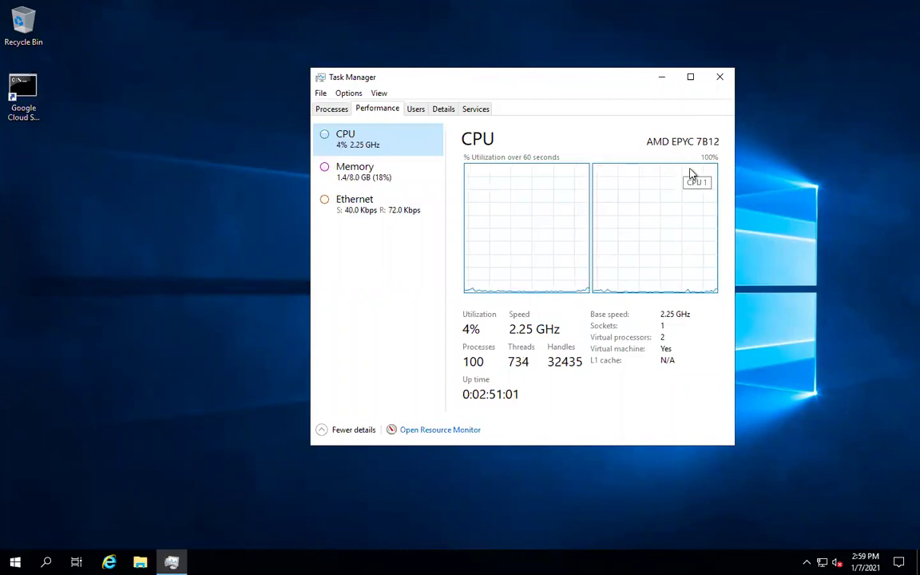
left_click(408, 184)
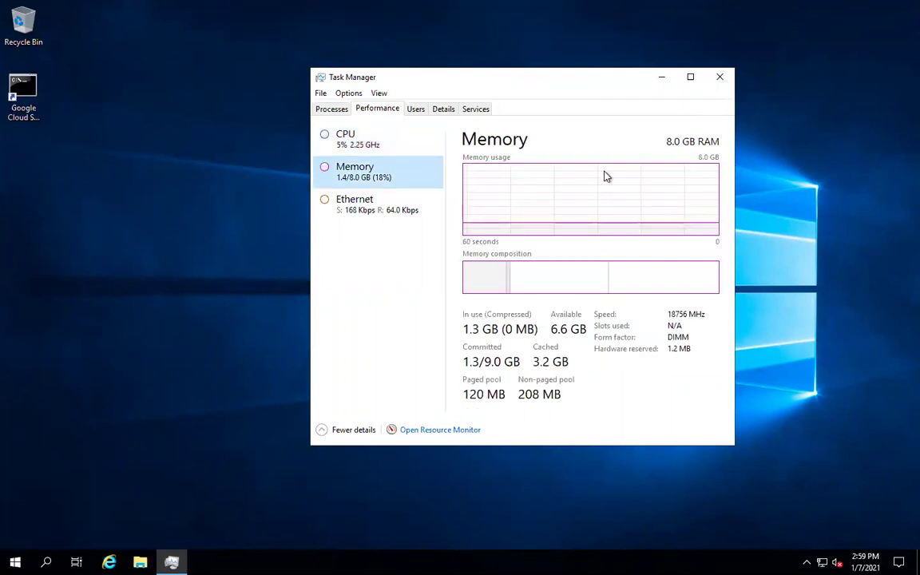
left_click(380, 140)
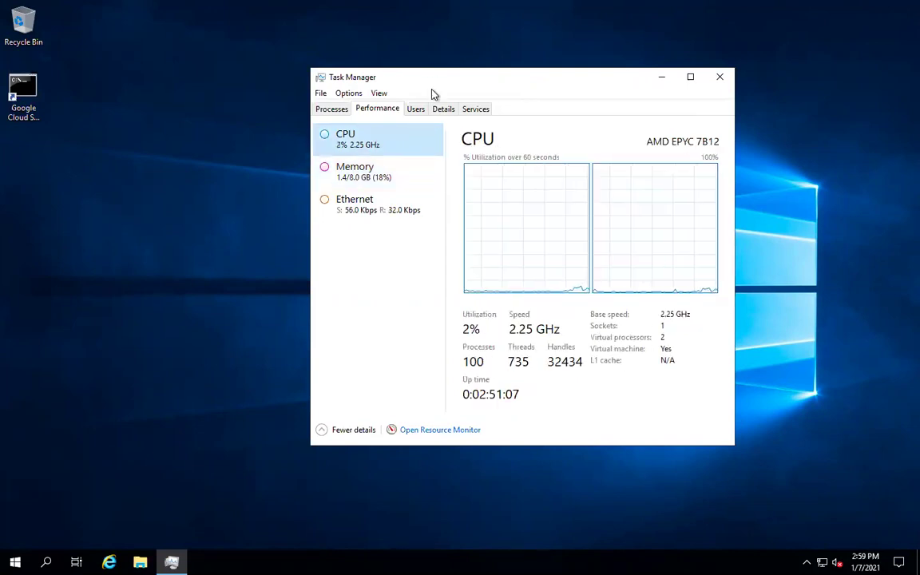
left_click(331, 109)
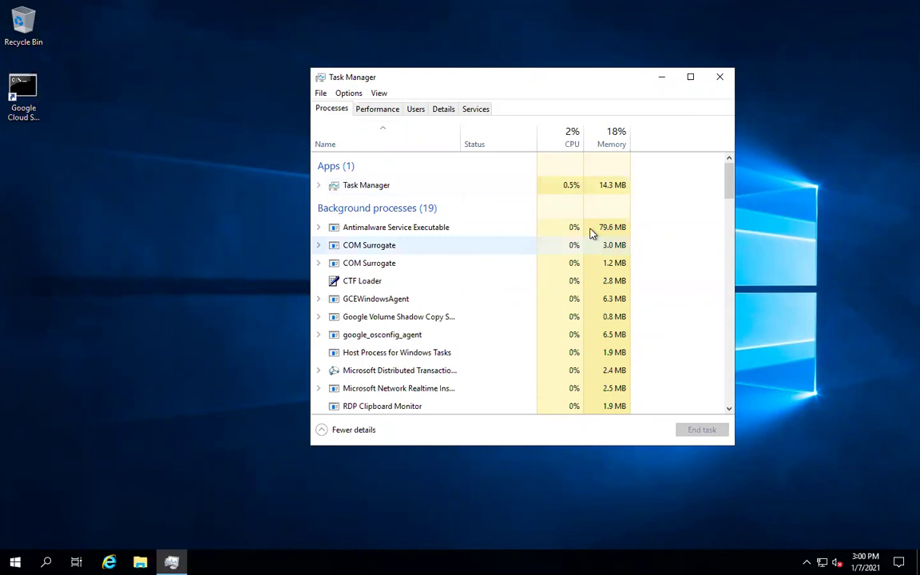
- Sort processes by memory, with Antimalware Service Executable on top, leaving it running
left_click(403, 235)
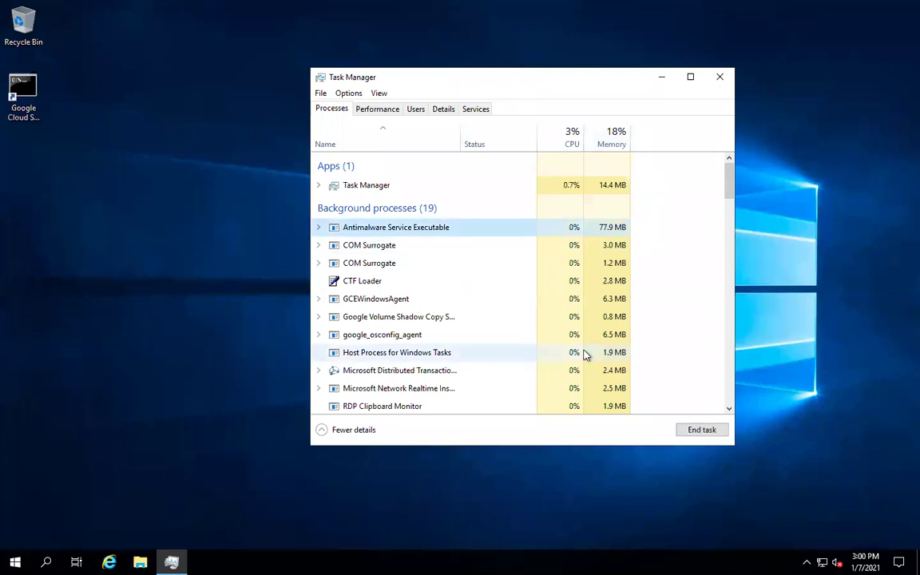
scroll(583, 354, "down", 2)
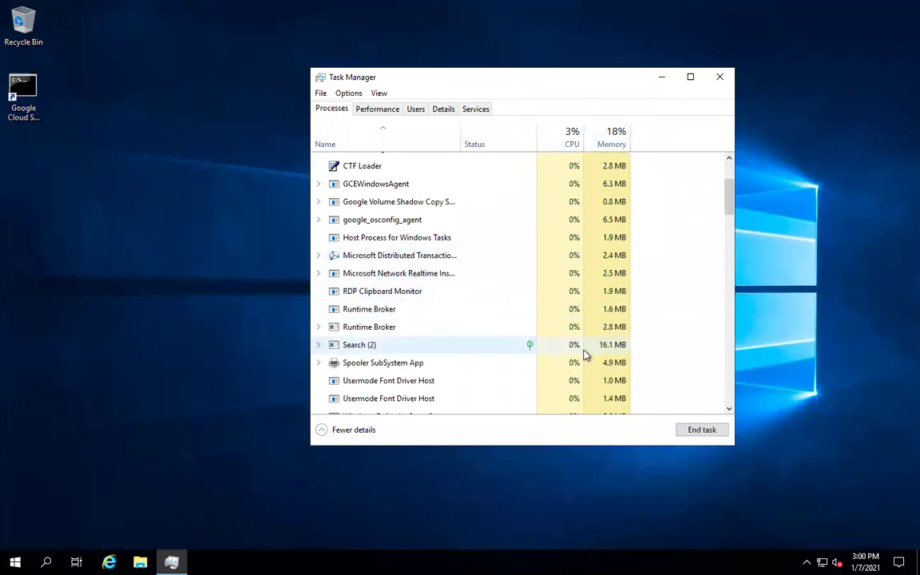
left_click(620, 137)
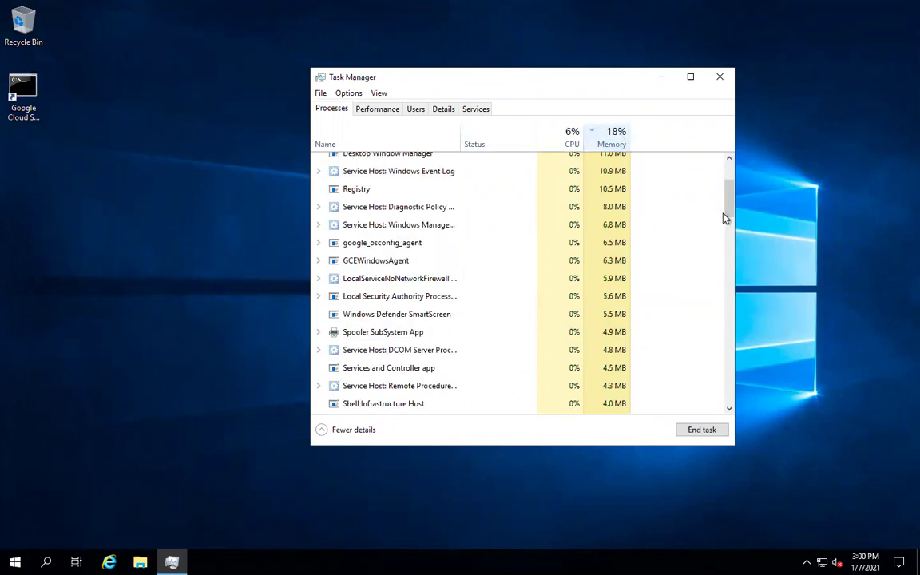
scroll(724, 217, "up", 3)
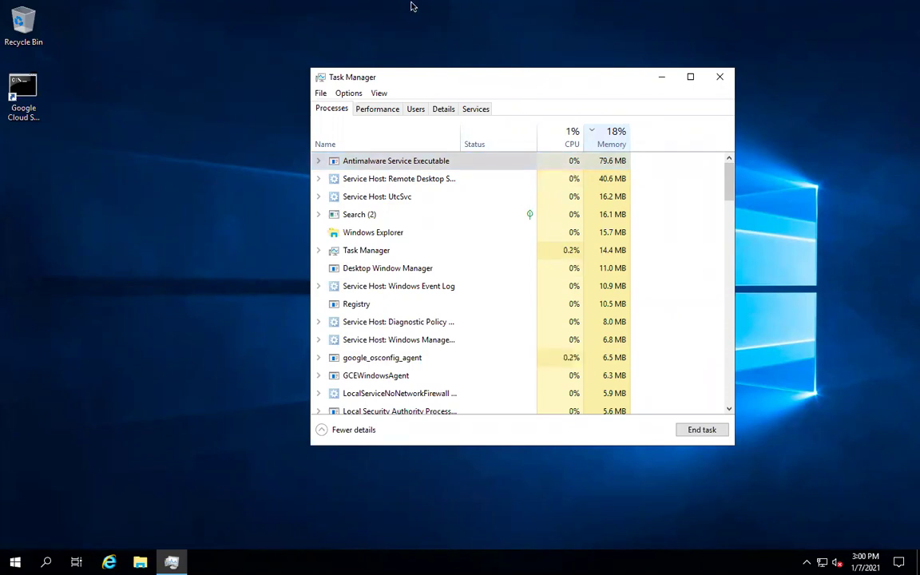
right_click(406, 164)
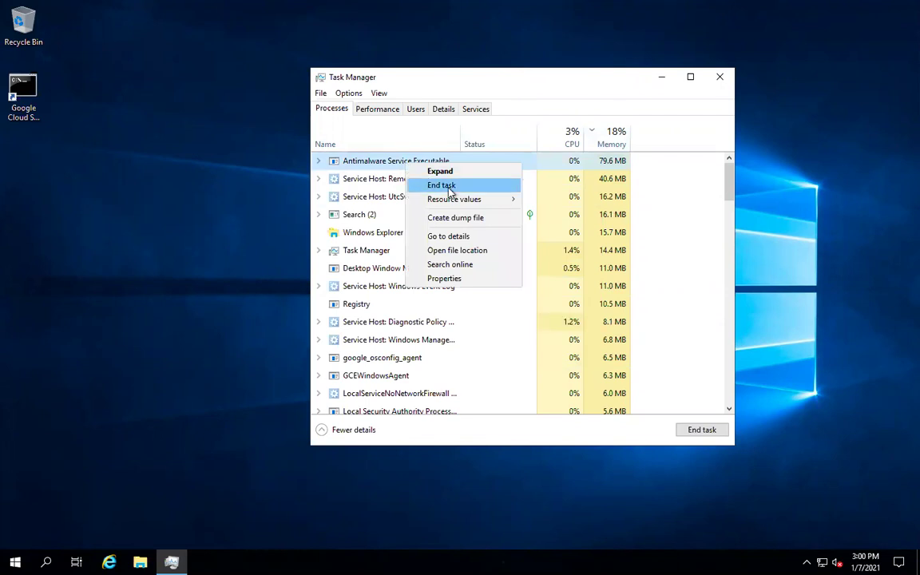
left_click(553, 94)
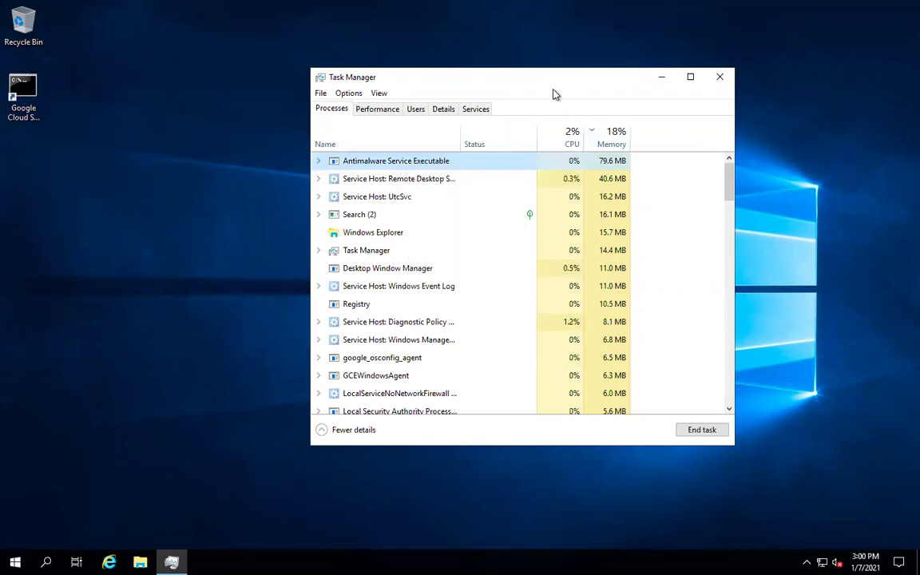
- Show Task Manager's Memory performance view and launch Internet Explorer from the taskbar
left_click(399, 110)
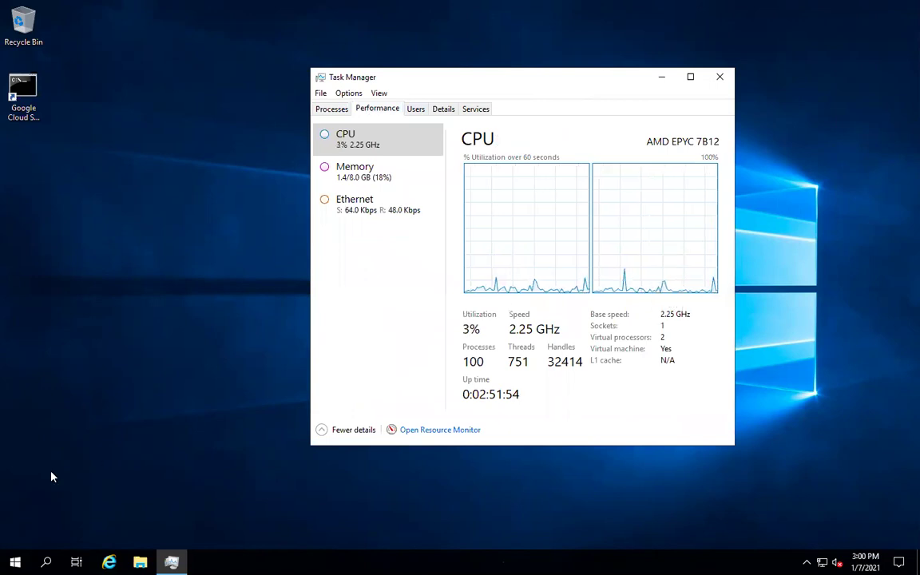
left_click(358, 190)
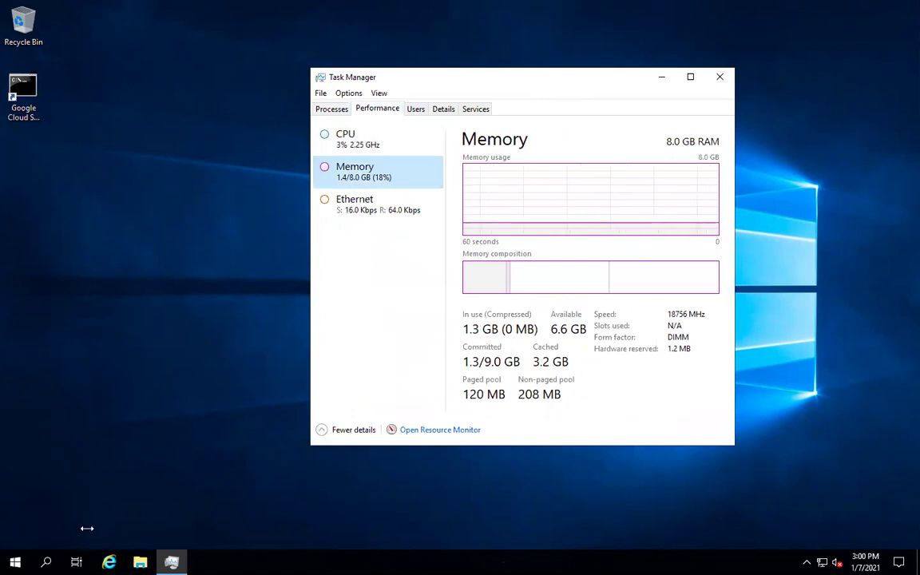
left_click(109, 563)
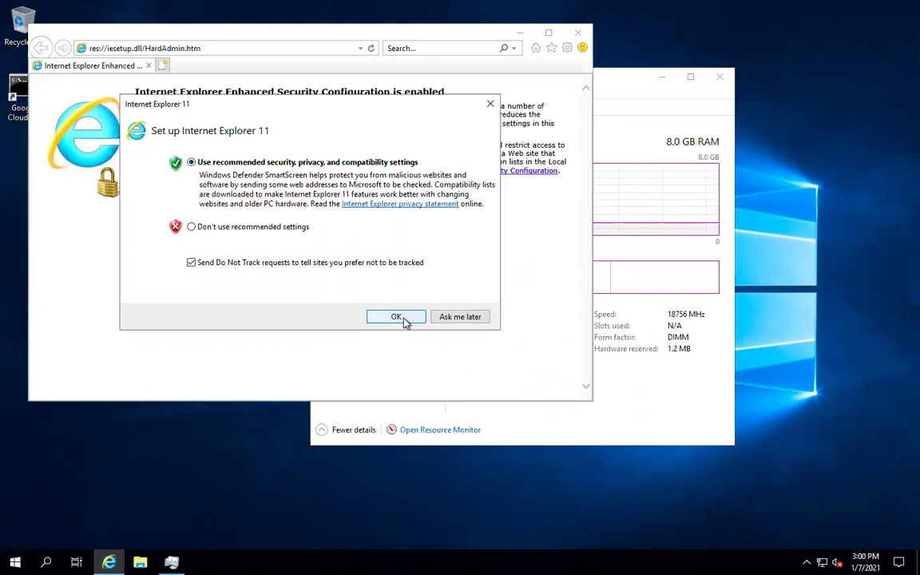
- Accept Internet Explorer 11's recommended settings, then bring Task Manager back in front
left_click(404, 319)
left_click(619, 79)
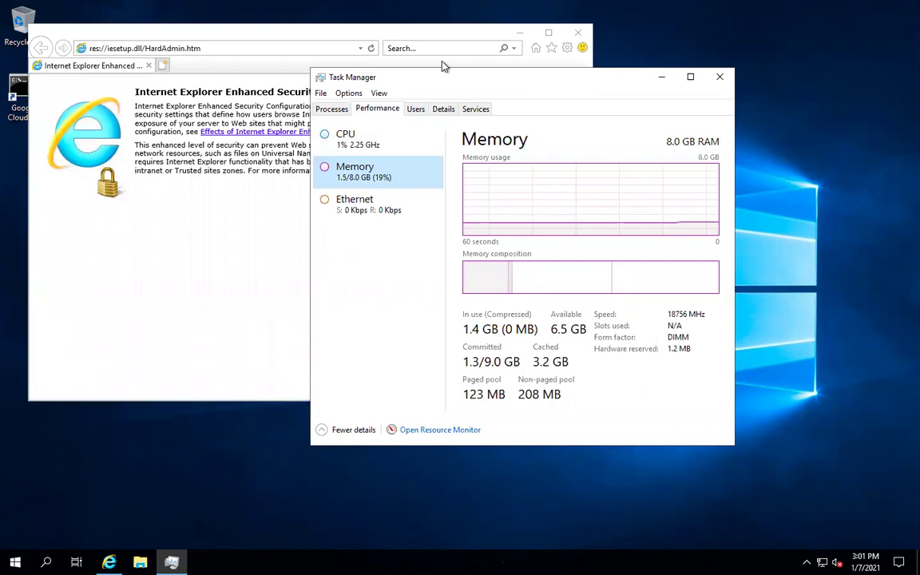
left_click_drag(217, 62, 268, 86)
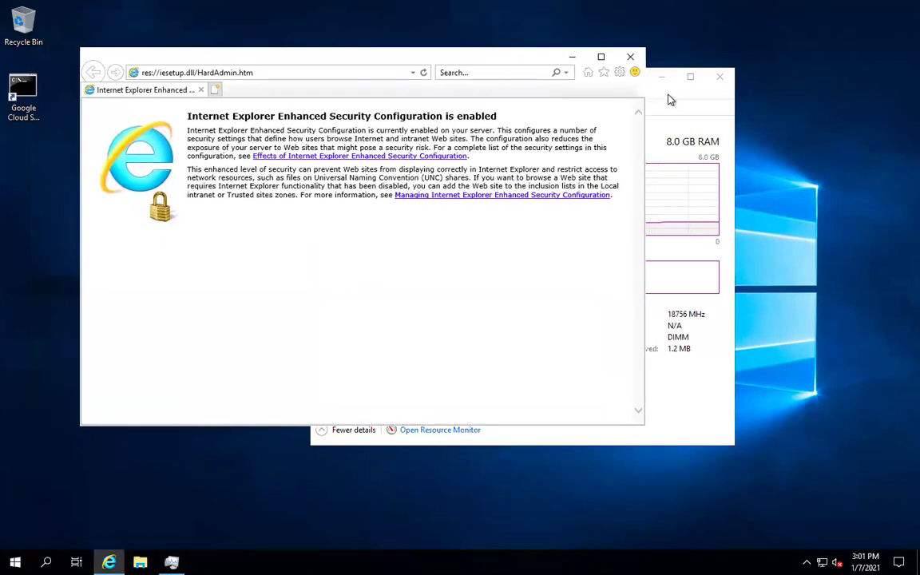
left_click(671, 99)
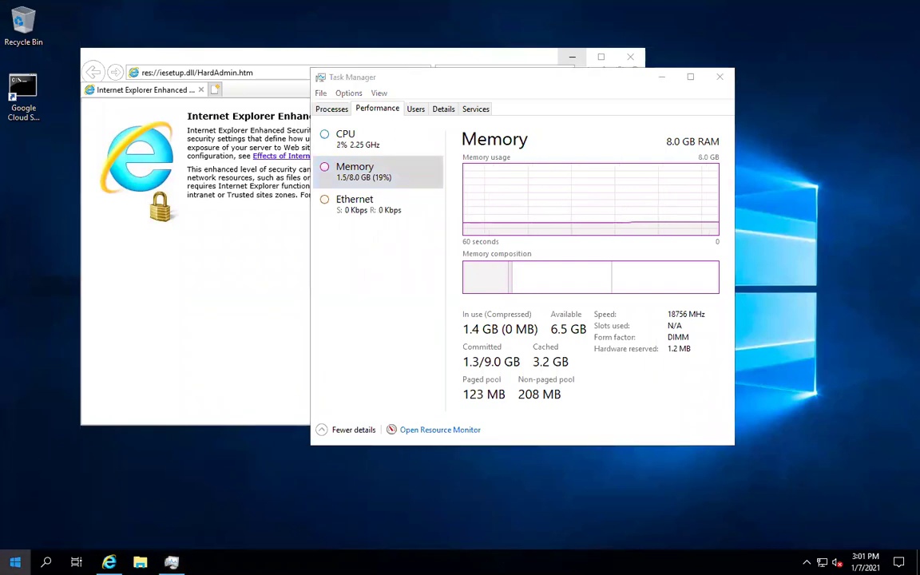
- Launch Paint via a 'paint' Start search and draw a dark red brush scribble
left_click(15, 562)
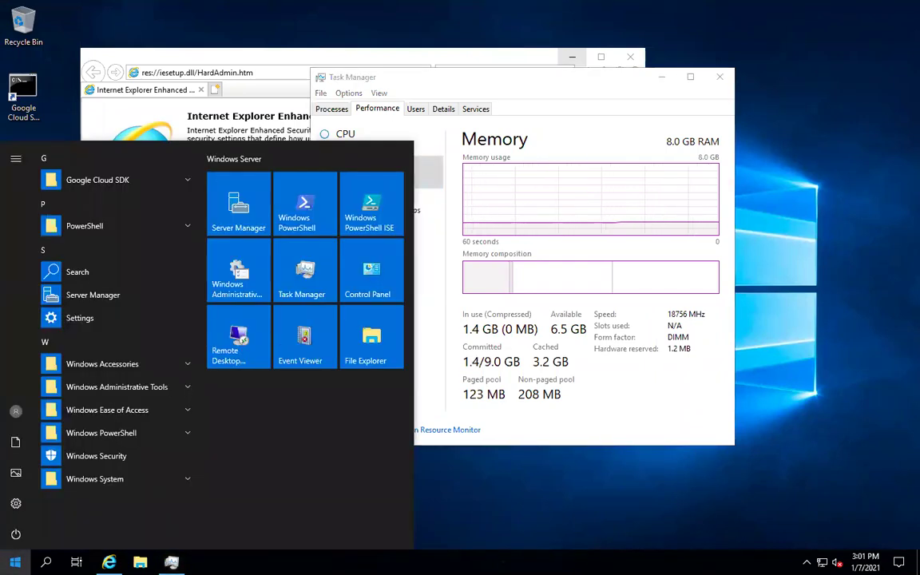
type("paint")
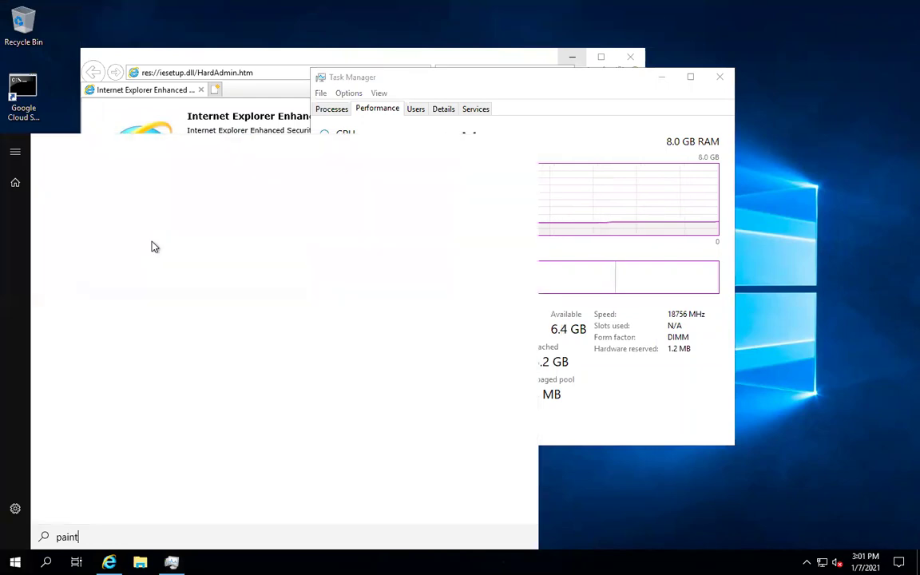
left_click(92, 212)
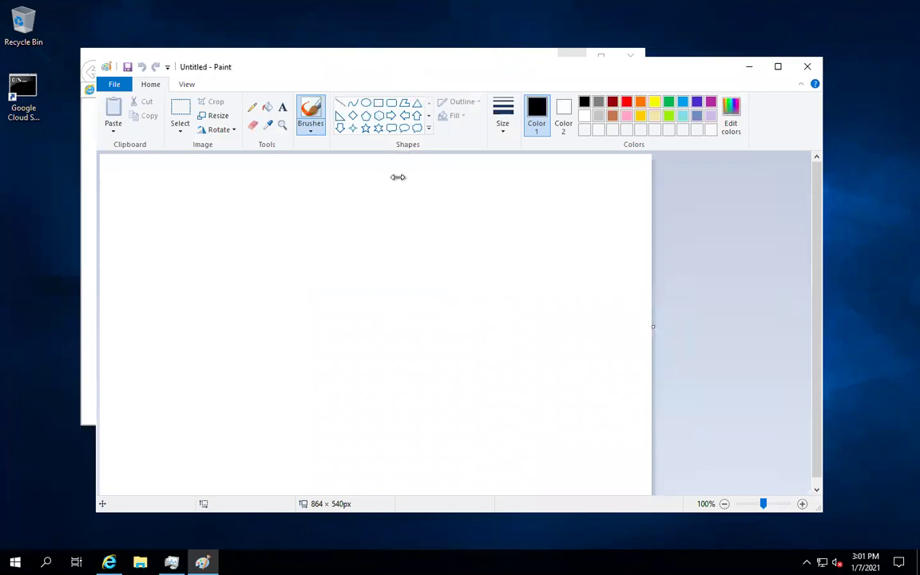
left_click(614, 104)
mouse_move(419, 335)
left_mouse_down()
mouse_move(483, 184)
mouse_move(250, 382)
mouse_move(205, 304)
mouse_move(375, 226)
mouse_move(479, 239)
left_mouse_up()
- Move Paint aside and bring Task Manager to the front
mouse_move(500, 70)
left_mouse_down()
mouse_move(527, 72)
mouse_move(425, 72)
left_mouse_up()
mouse_move(292, 205)
left_mouse_down()
mouse_move(226, 492)
mouse_move(226, 559)
left_mouse_up()
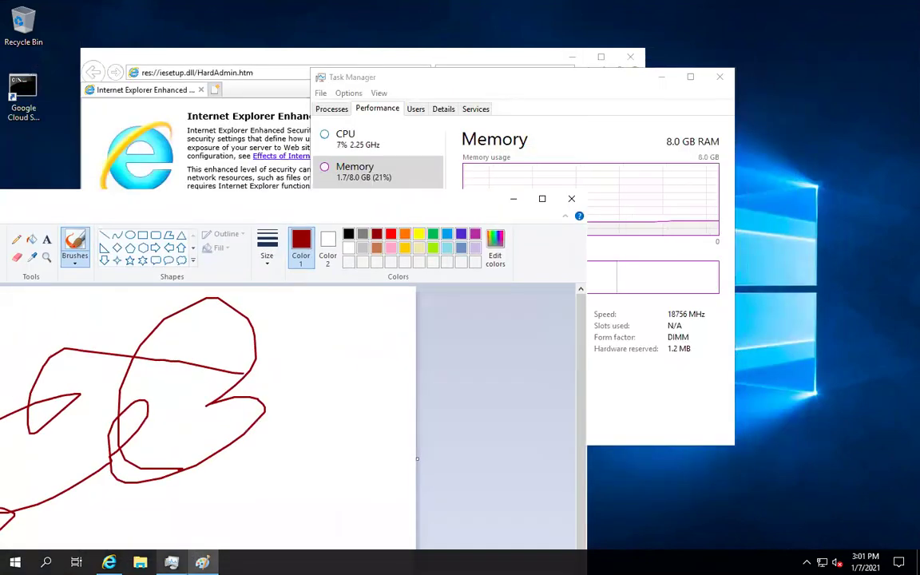
left_click(171, 562)
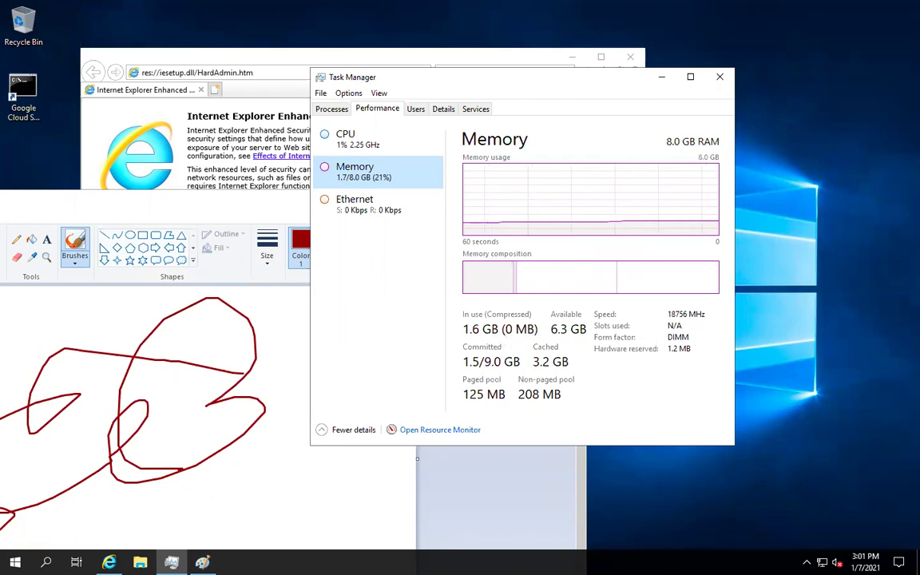
left_click(15, 562)
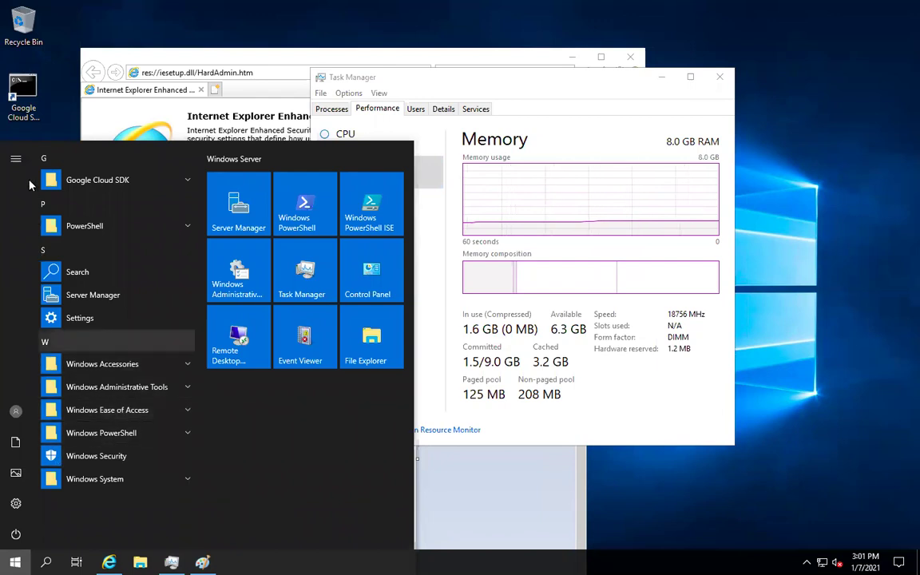
- Launch Command Prompt from the Start menu's Windows System group
left_click(16, 160)
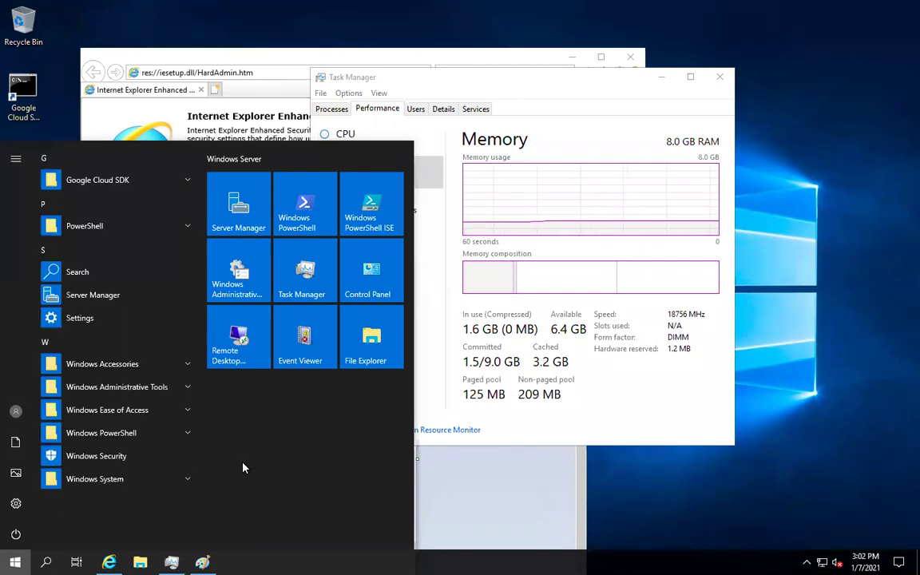
left_click(116, 479)
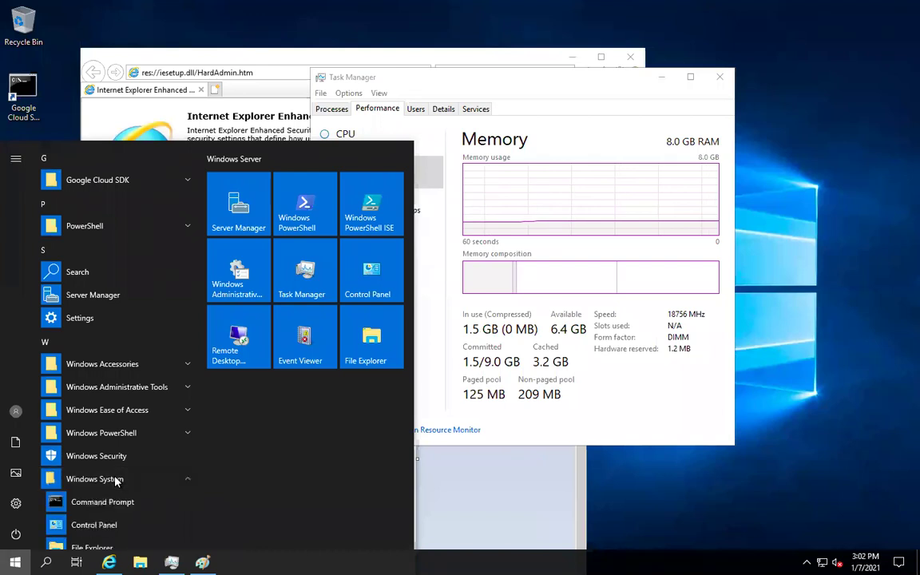
scroll(118, 477, "down", 1)
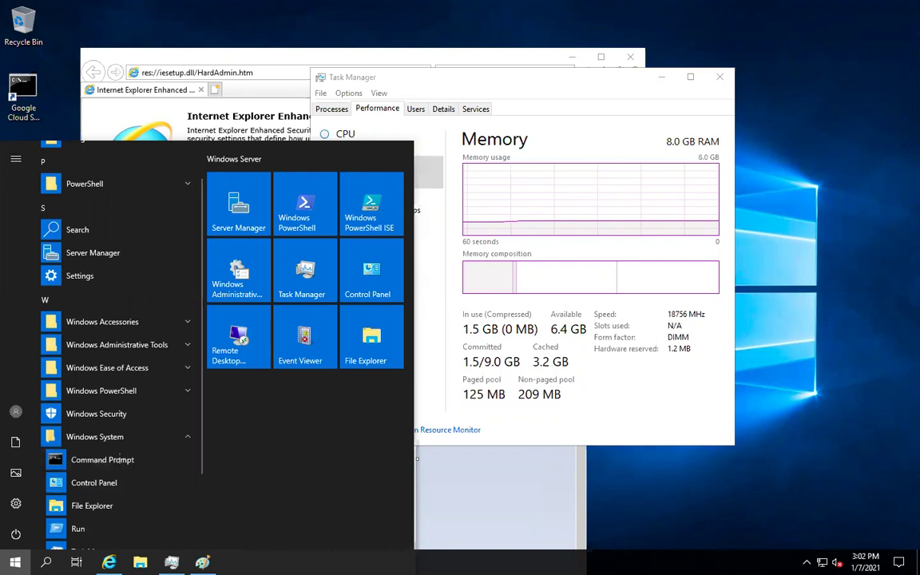
left_click(102, 460)
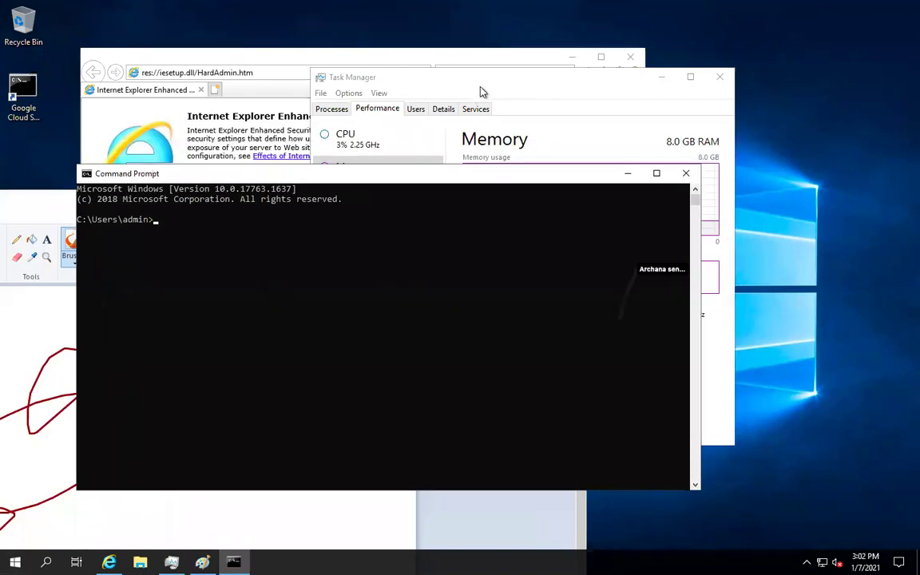
left_click(493, 86)
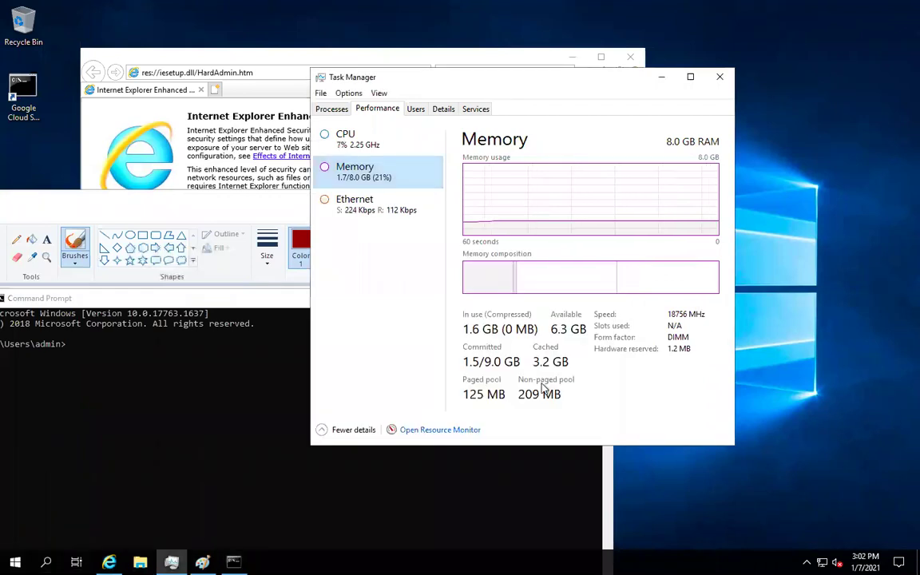
left_click(532, 500)
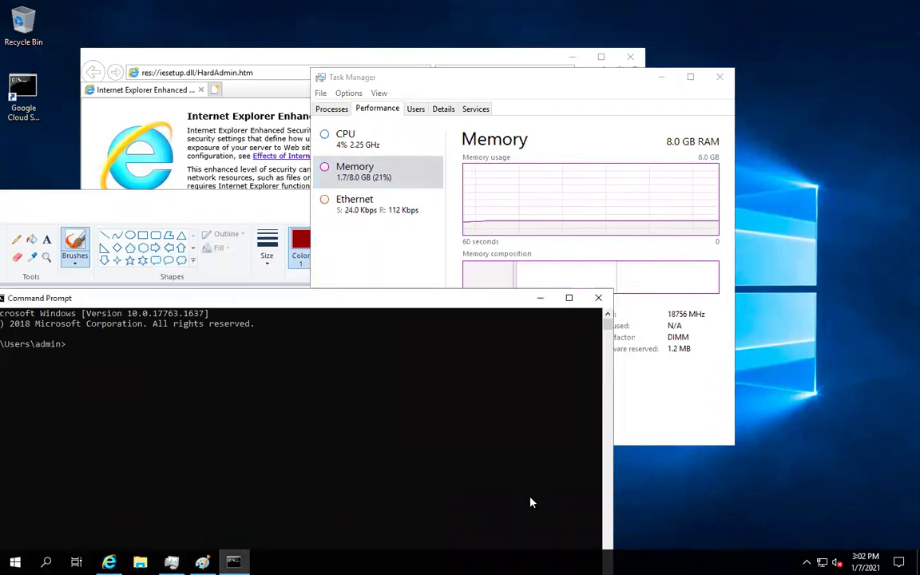
- Close Command Prompt, then close Paint choosing Don't Save
left_click(598, 299)
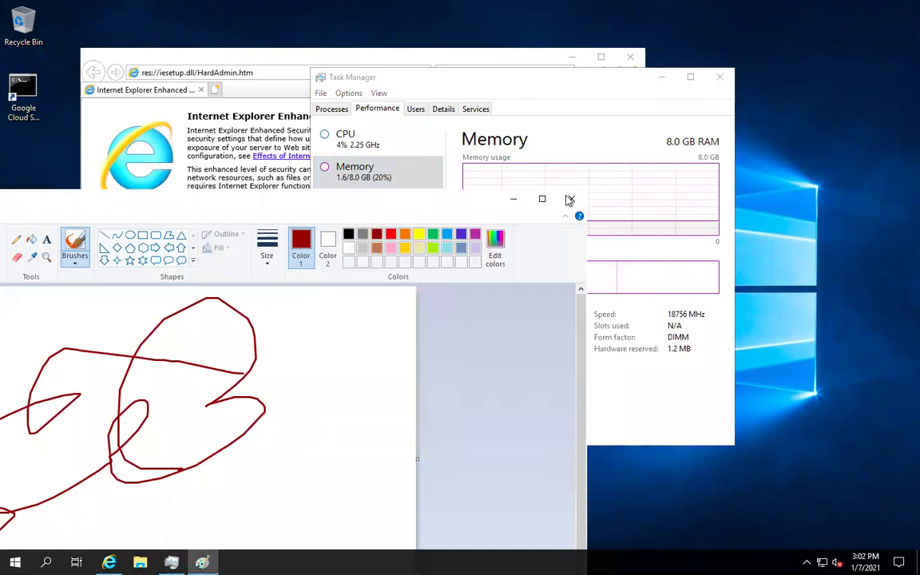
left_click(572, 200)
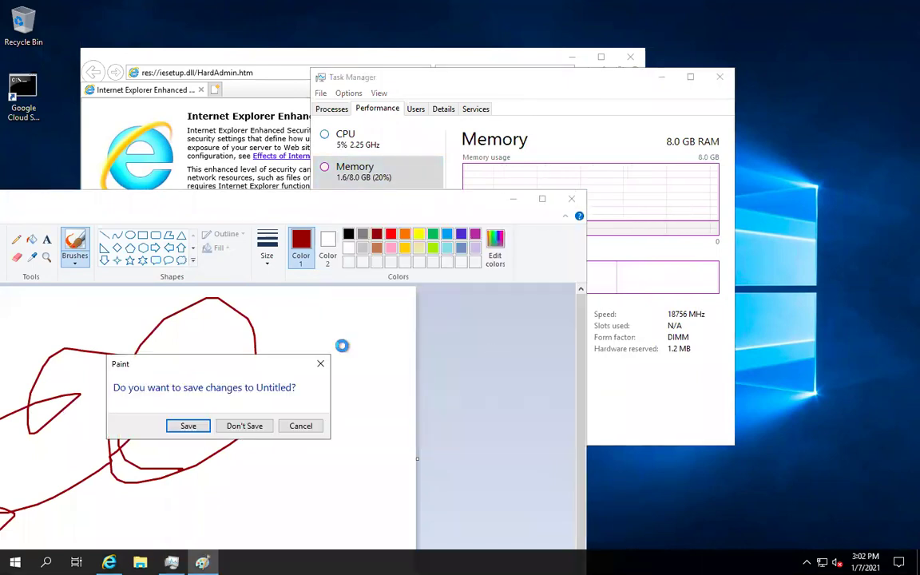
left_click(242, 425)
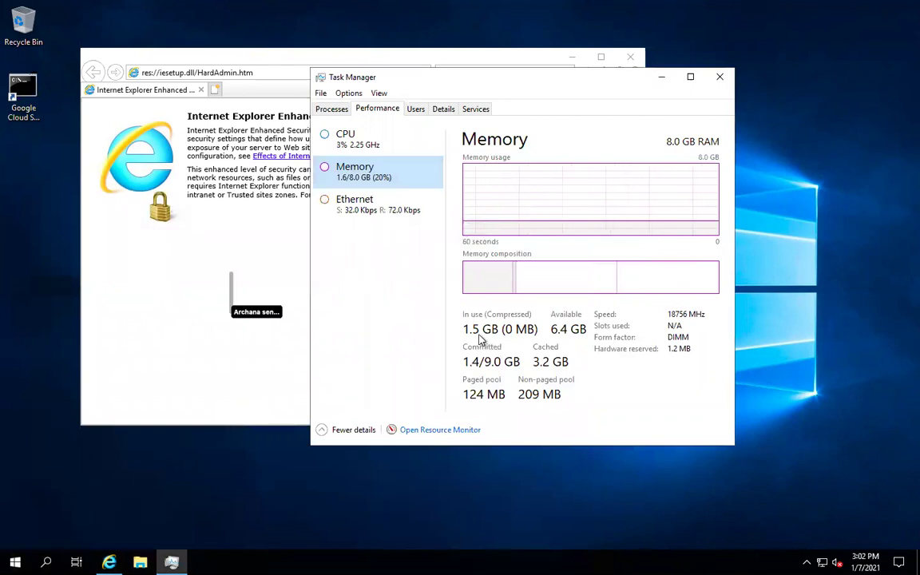
- Close Internet Explorer, show the CPU graphs, then reopen and close Internet Explorer
left_click(631, 57)
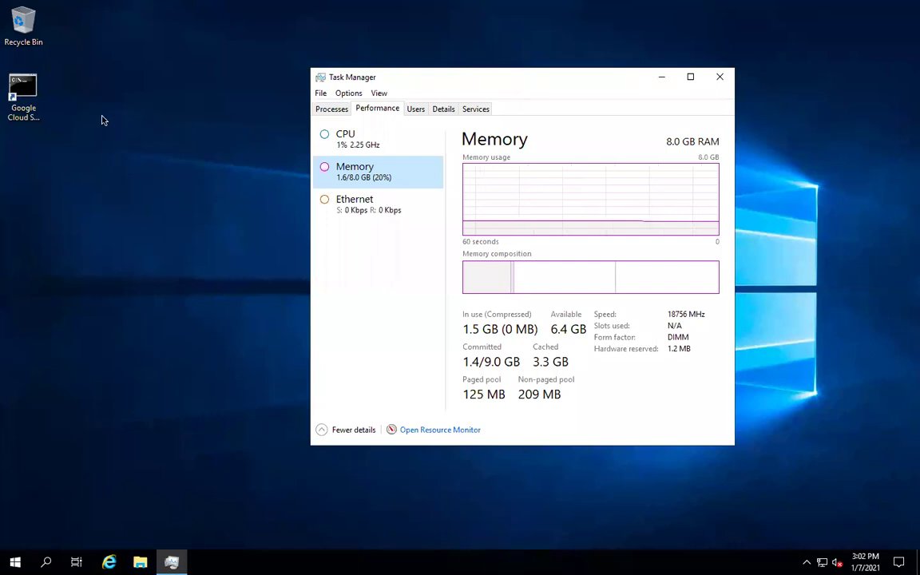
left_click(345, 132)
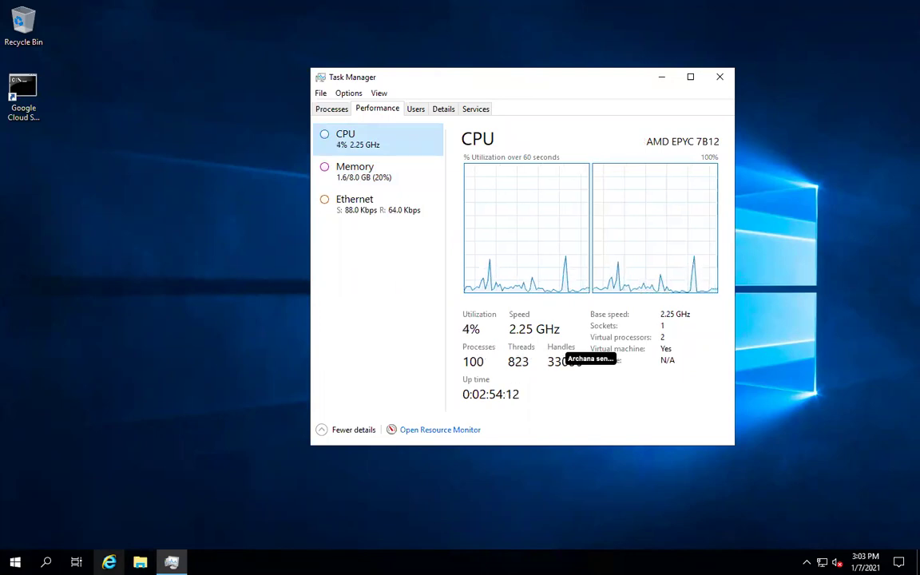
mouse_move(170, 562)
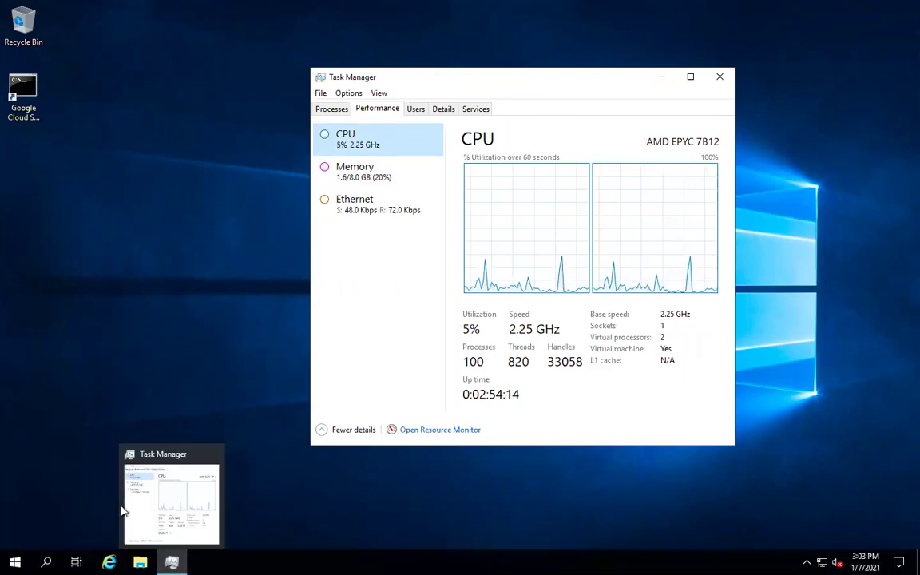
left_click(108, 562)
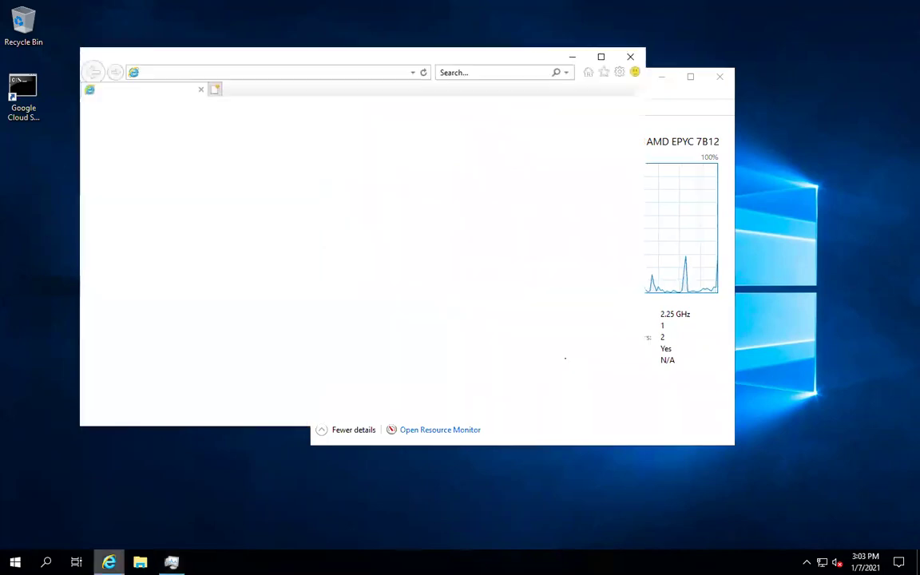
left_click(715, 262)
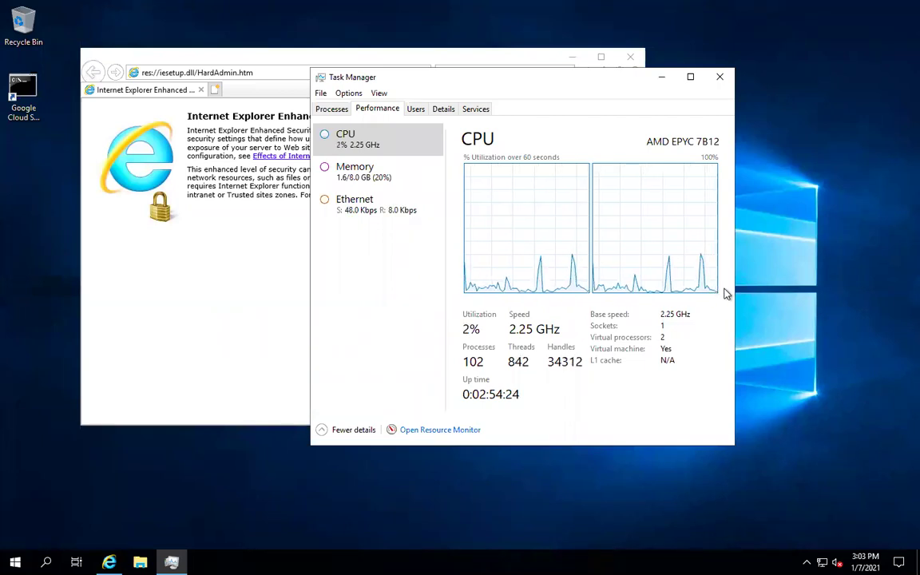
left_click(629, 60)
left_click(629, 59)
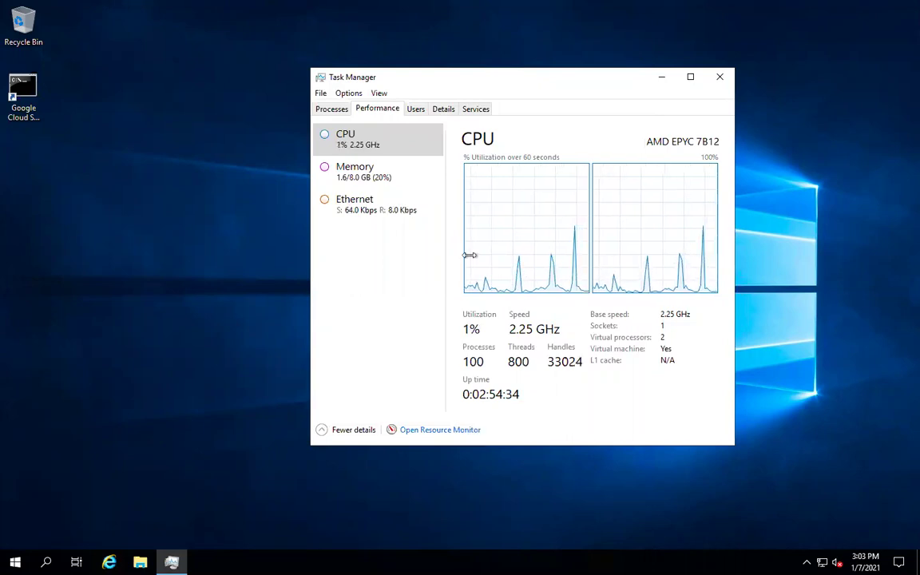
- Launch the Google Cloud SDK Shell from the desktop, then close it
left_click(19, 97)
double_click(19, 98)
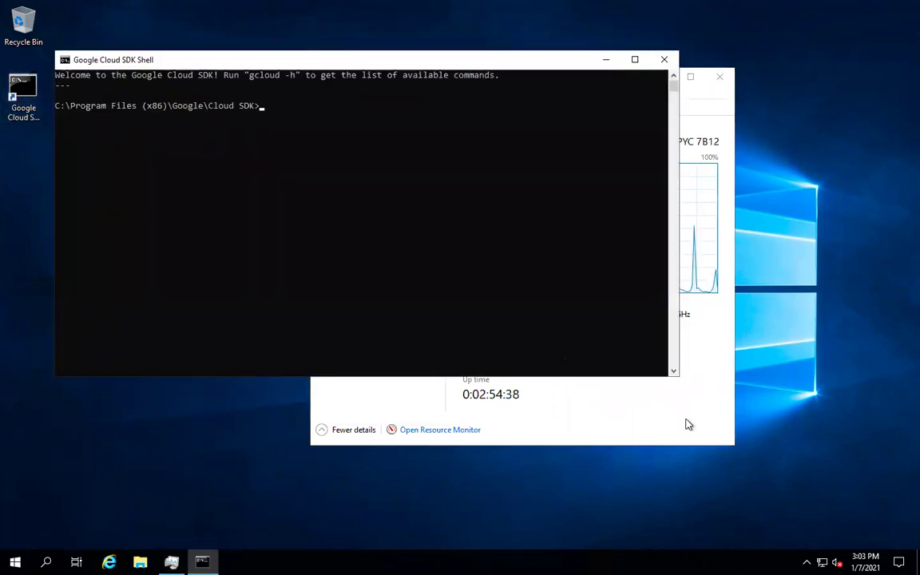
left_click(702, 348)
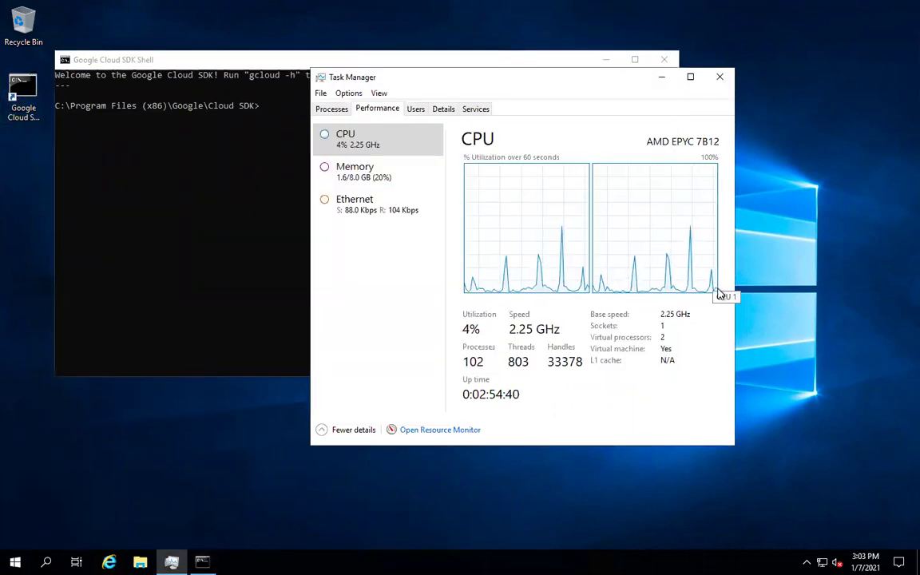
left_click(666, 60)
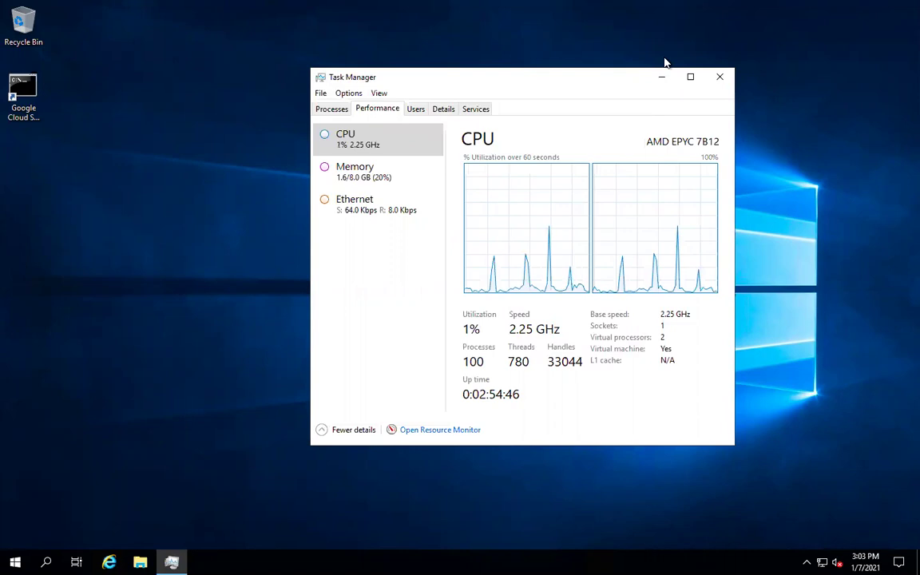
- Move Task Manager left, exit the full-screen session, and switch to the Grade 7 ICT Day 1 deck
left_click_drag(652, 73, 458, 100)
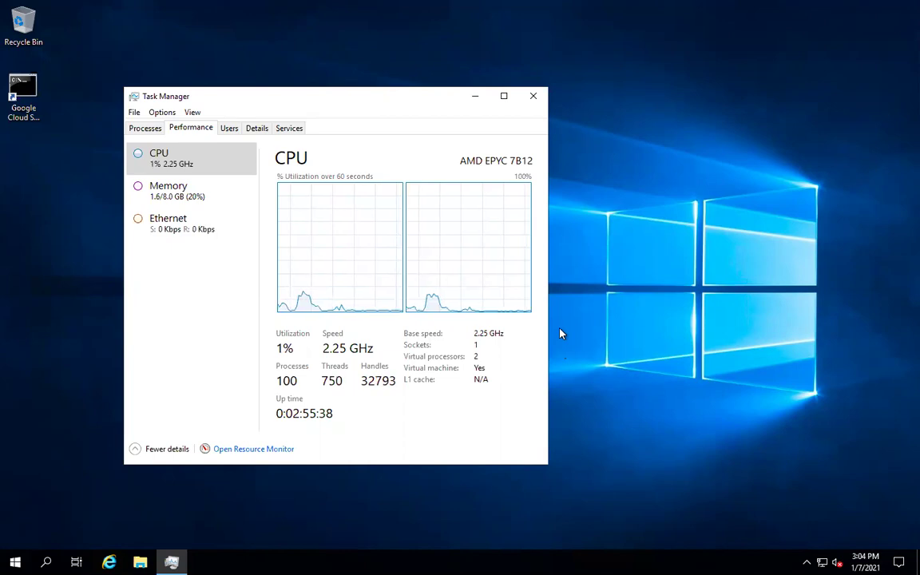
mouse_move(478, 4)
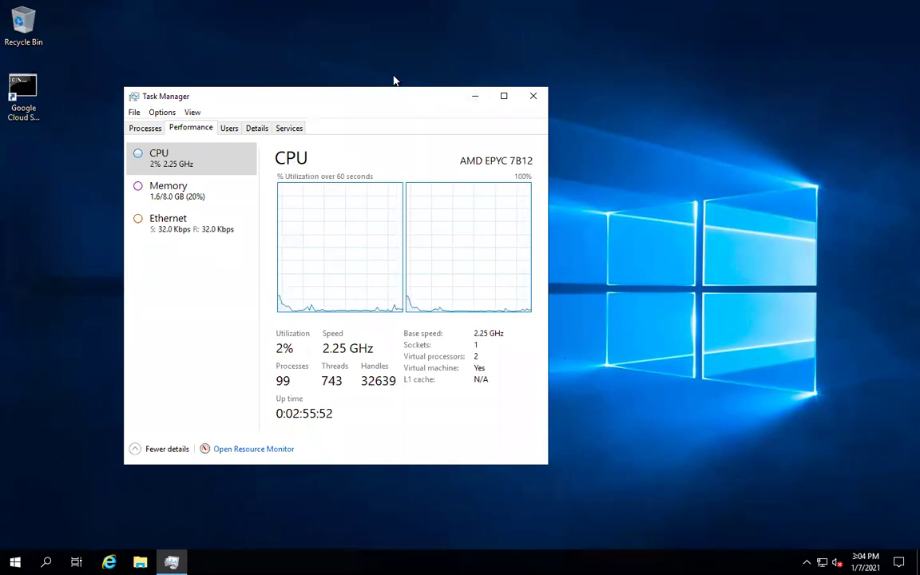
mouse_move(425, 7)
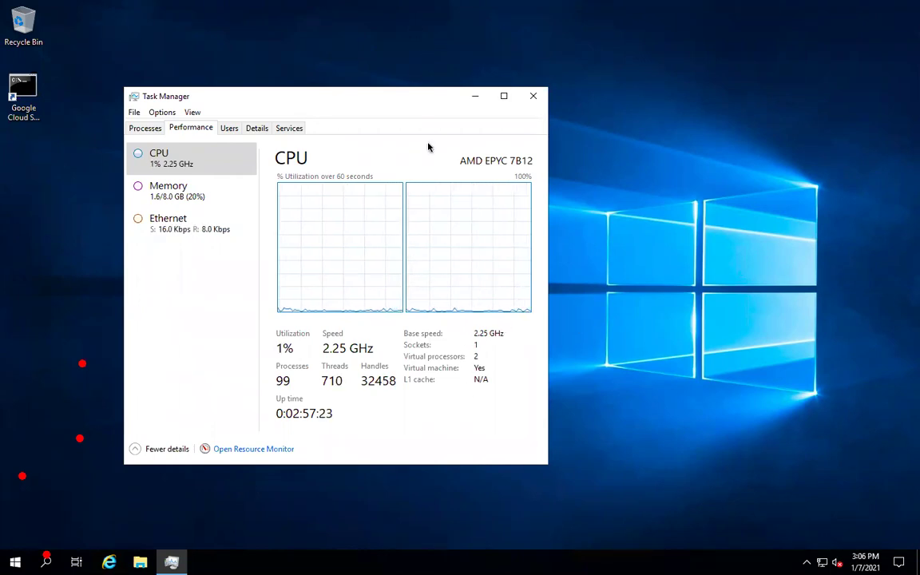
key("ctrl+Left")
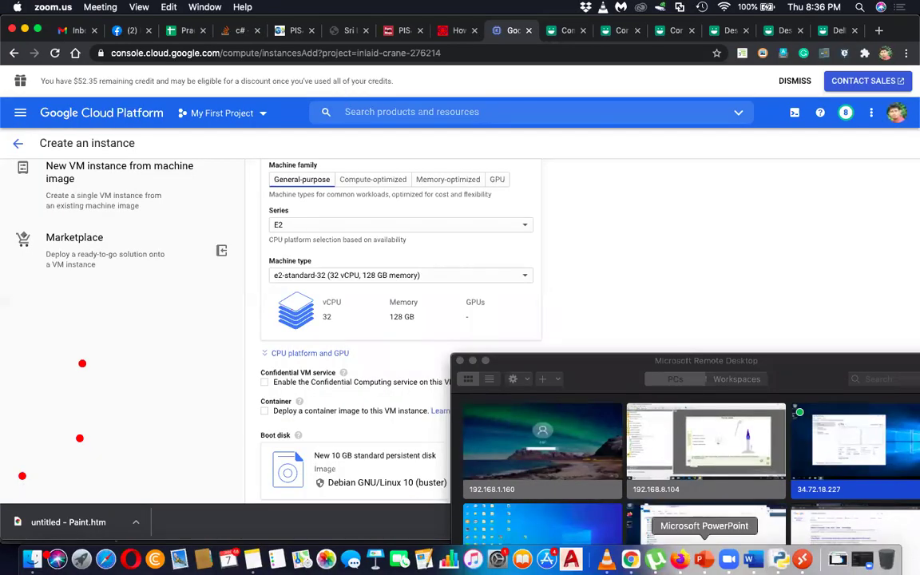
left_click(703, 557)
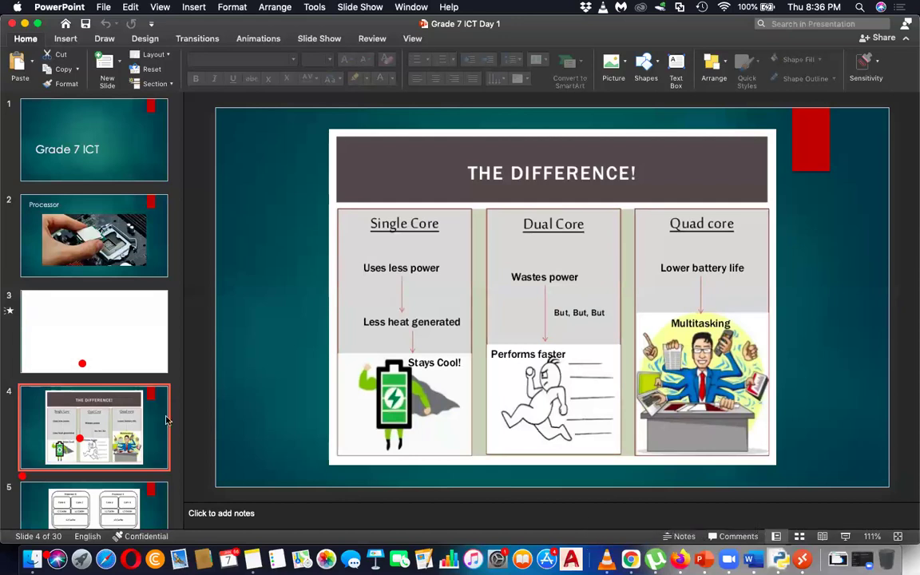
- Advance the Grade 7 ICT Day 1 deck to slide 6 with the two chef photographs
key("Down")
key("Down")
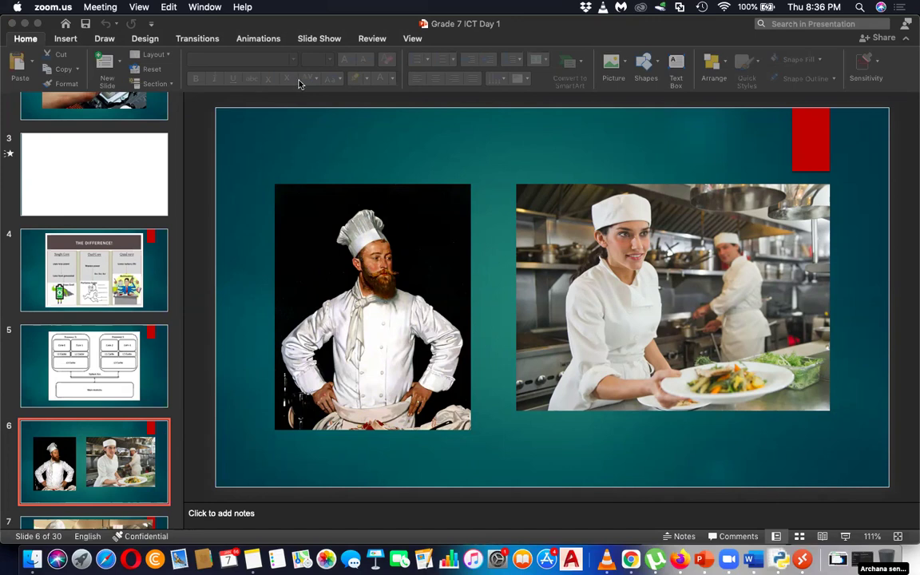
left_click(112, 471)
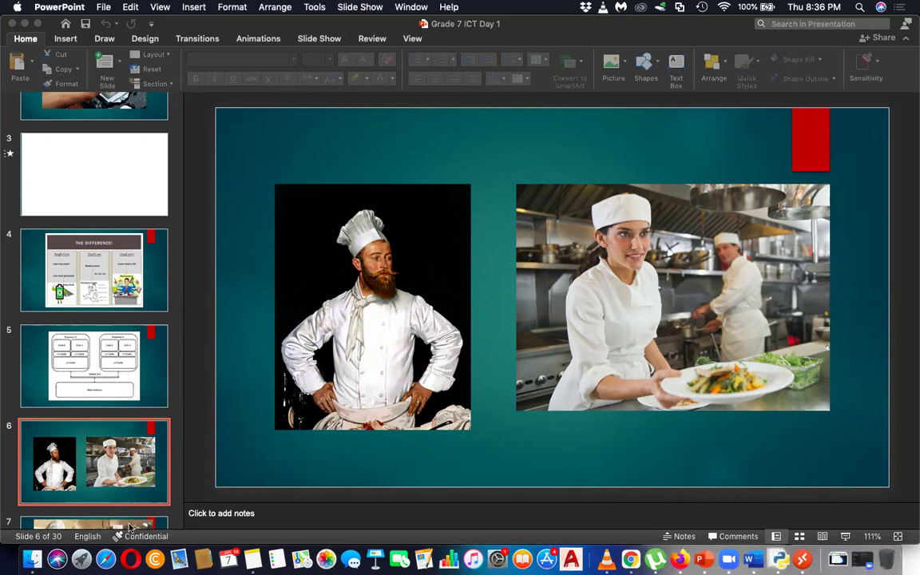